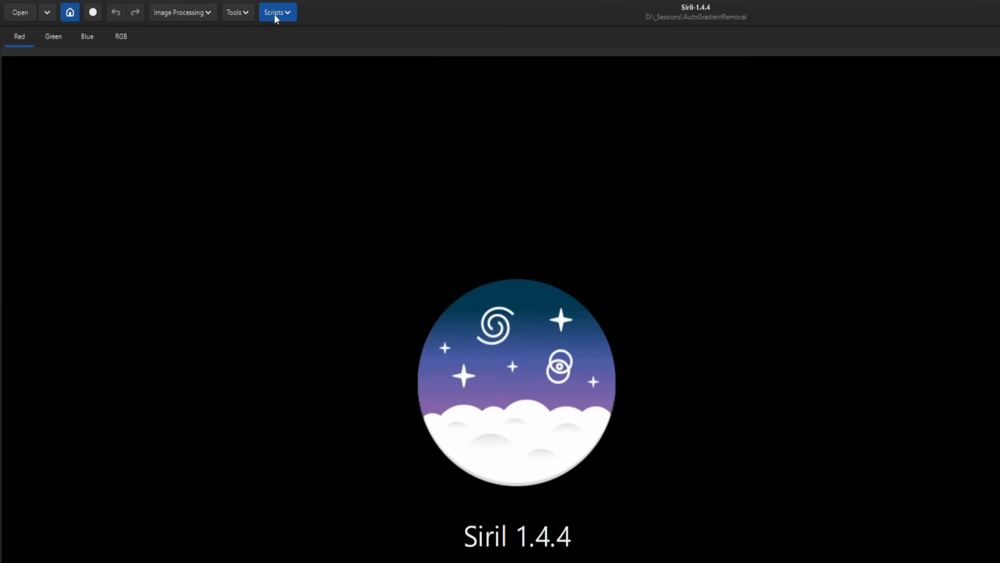
# - Find AutoGradientRemoval.py in the online script repository by filtering for "auto", select it, and apply the preferences
pyautogui.click(199, 8)
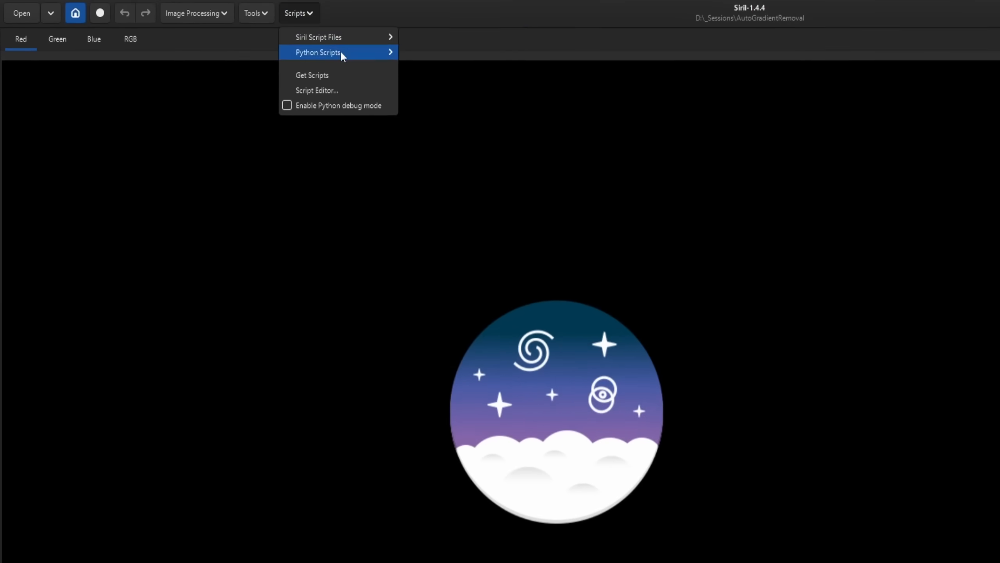
pyautogui.click(327, 76)
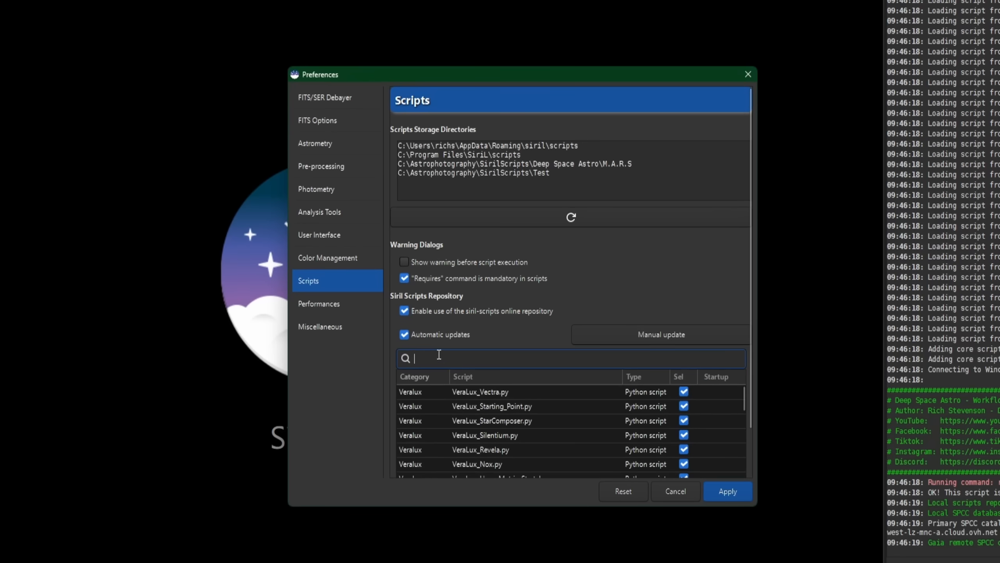
pyautogui.write('au')
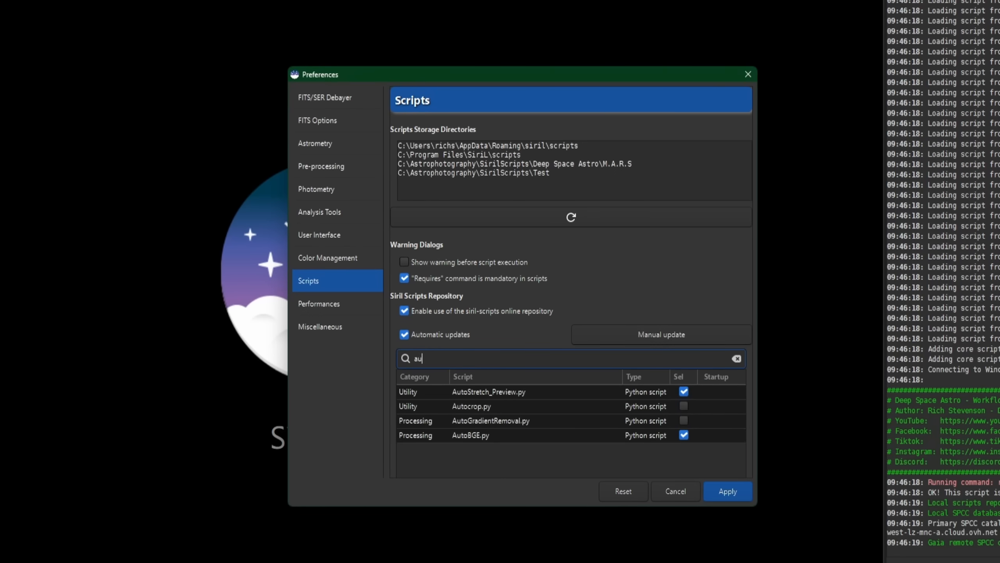
pyautogui.write('to')
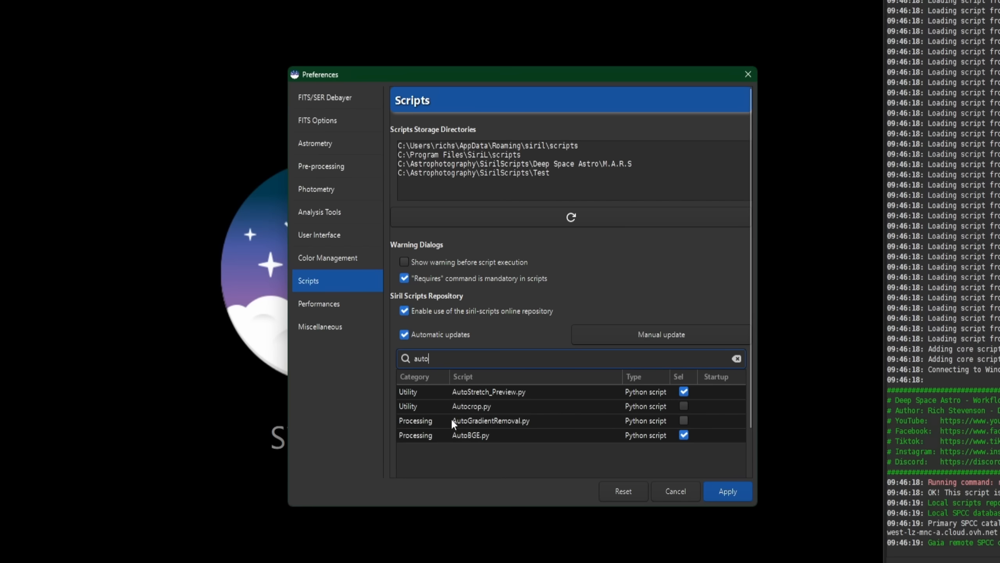
pyautogui.click(685, 420)
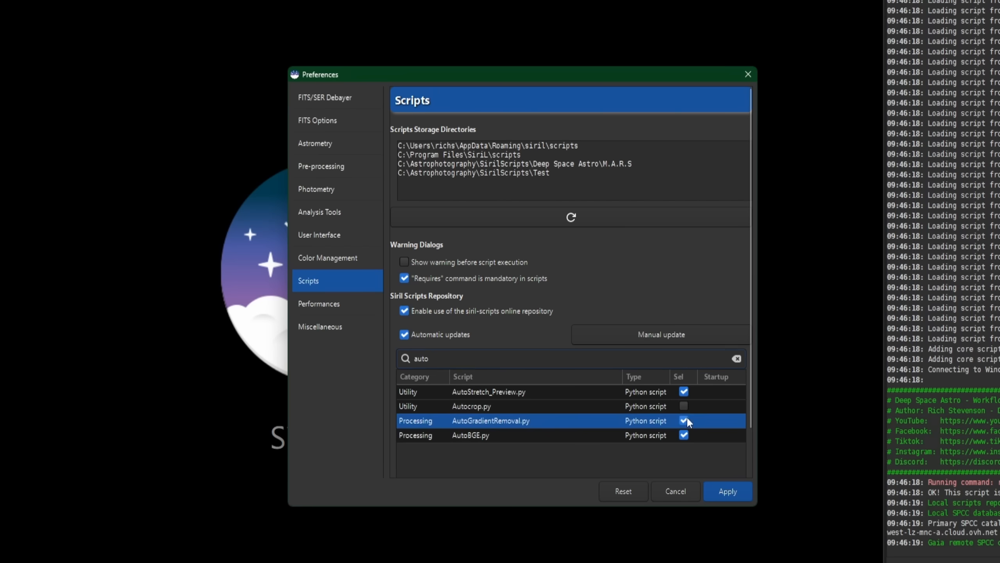
pyautogui.click(728, 493)
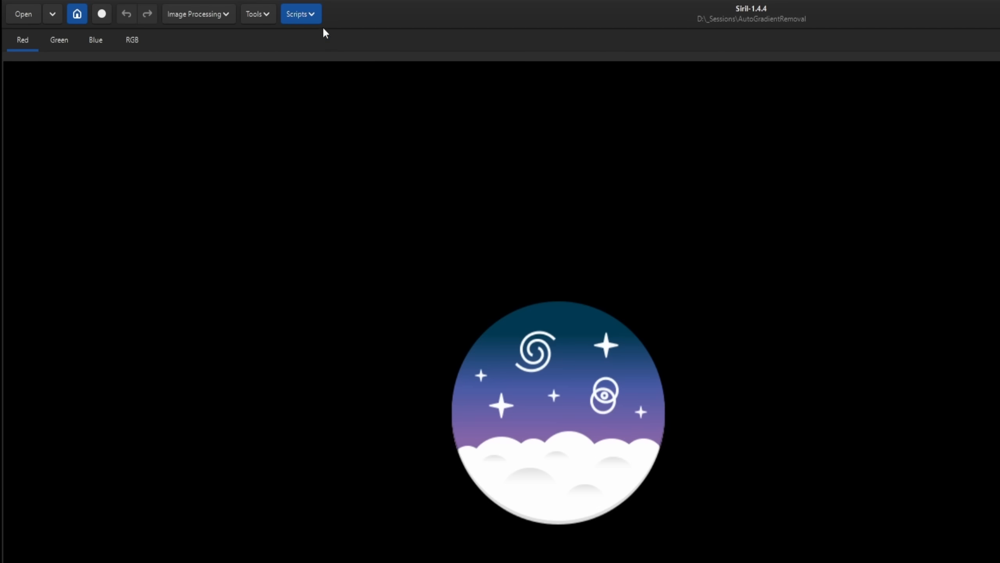
# - Try to run the AutoGradientRemoval.py processing script with no image loaded
pyautogui.click(292, 4)
pyautogui.moveTo(328, 51)
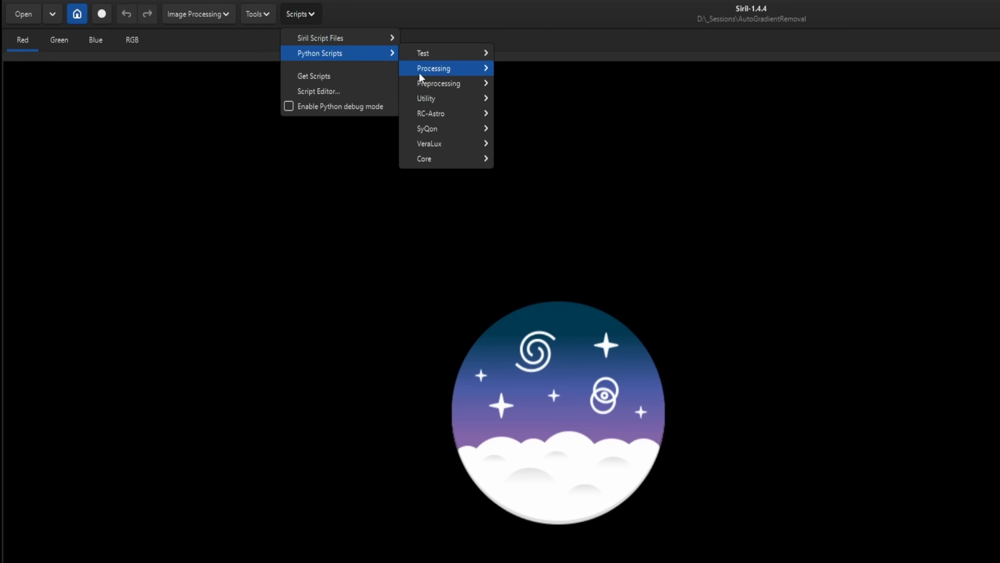
pyautogui.moveTo(419, 71)
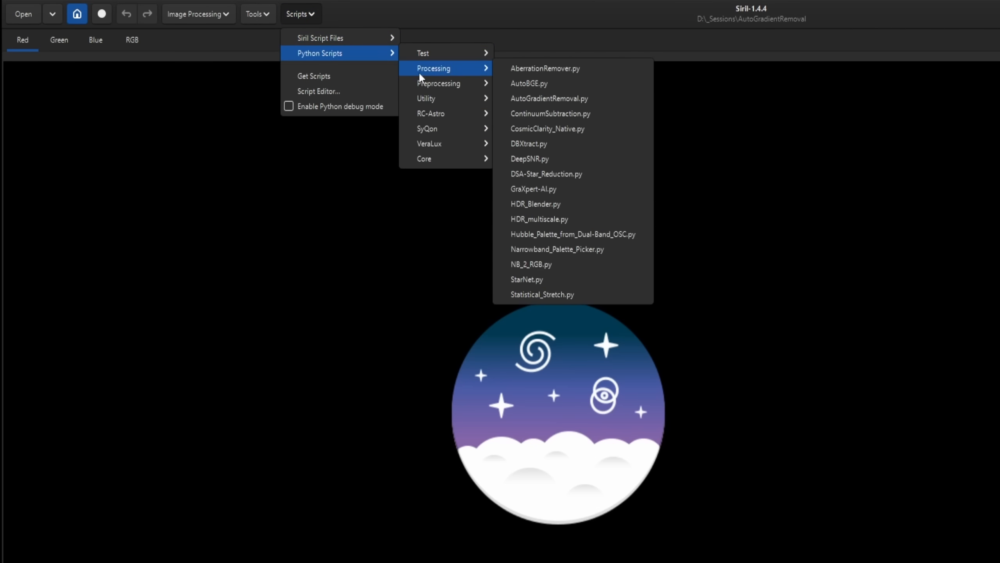
pyautogui.click(597, 100)
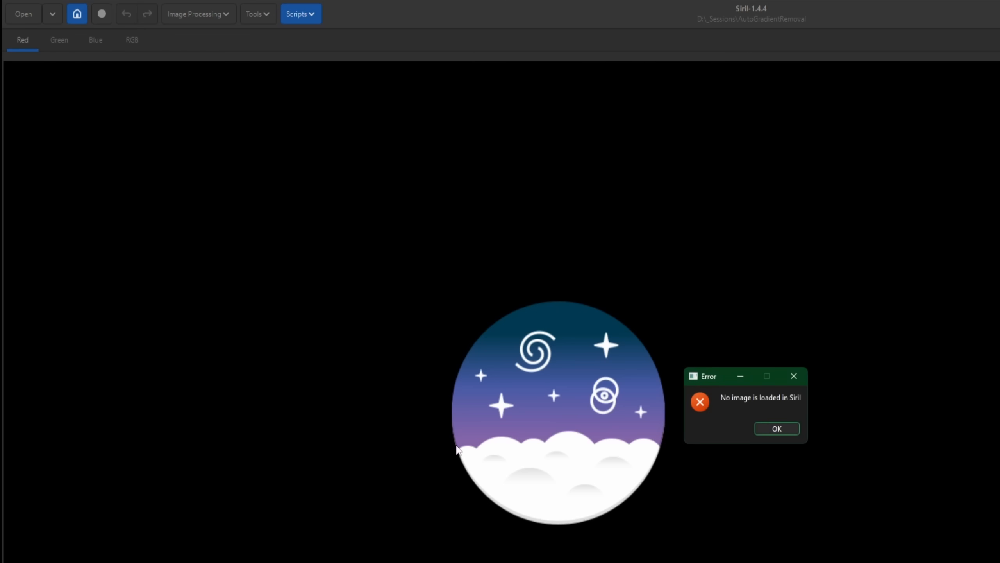
pyautogui.click(767, 426)
# - Open the recent image result_23400s.fit and switch its display mode to AutoStretch
pyautogui.click(53, 14)
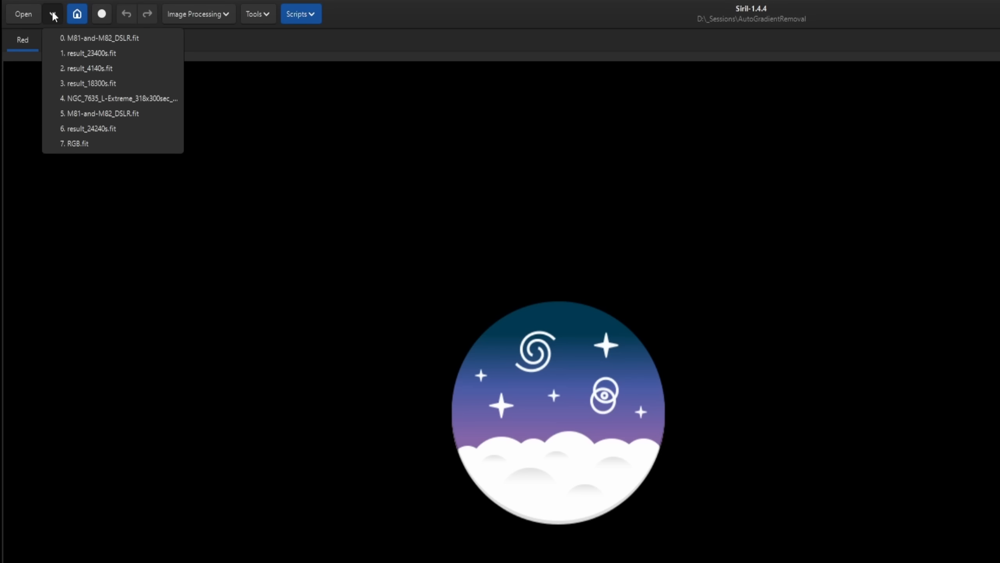
pyautogui.click(67, 51)
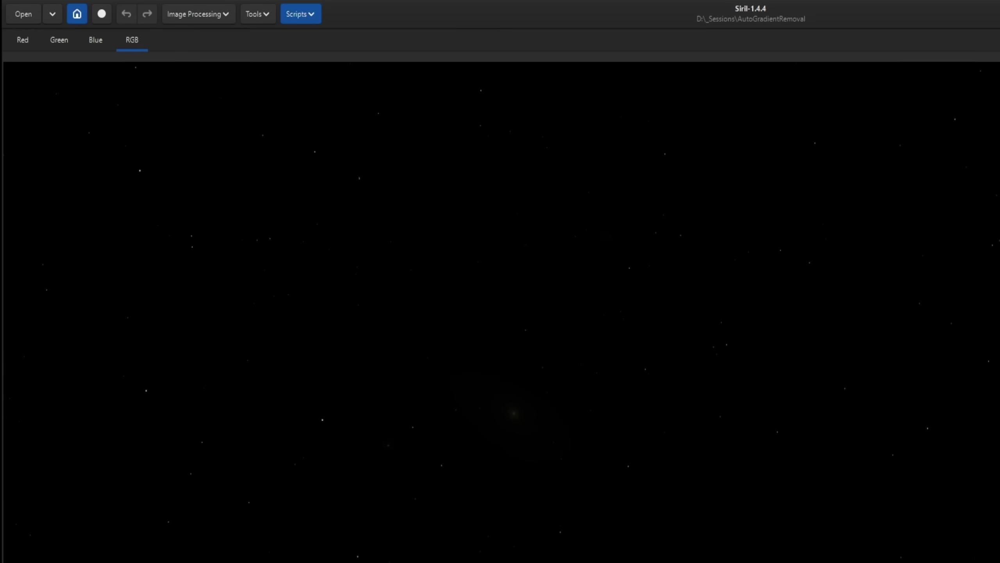
pyautogui.click(669, 545)
pyautogui.click(687, 512)
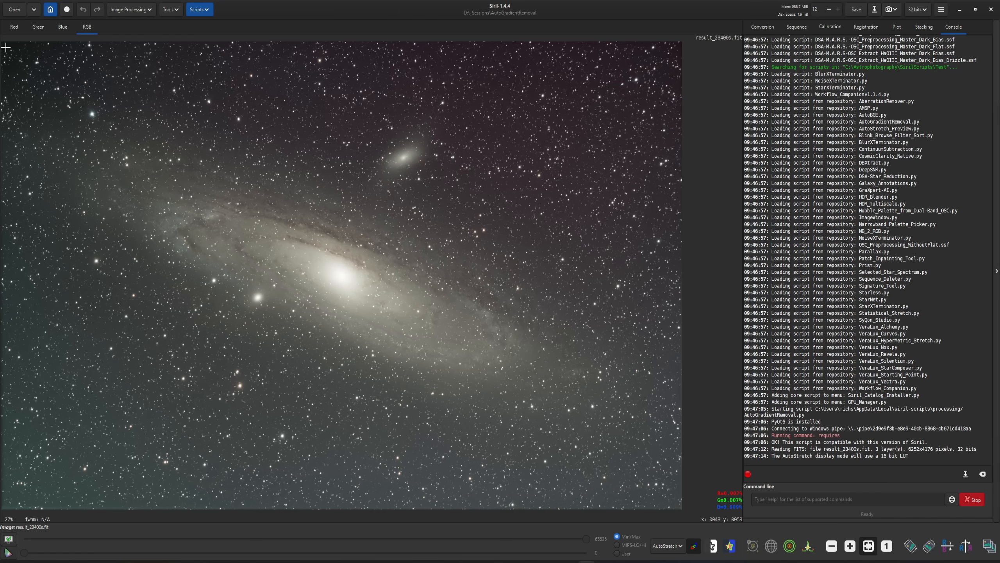
# - Crop the galaxy image to a selection of about 6117 by 4025 px that trims its outer edges
pyautogui.moveTo(6, 48); pyautogui.dragTo(673, 501)
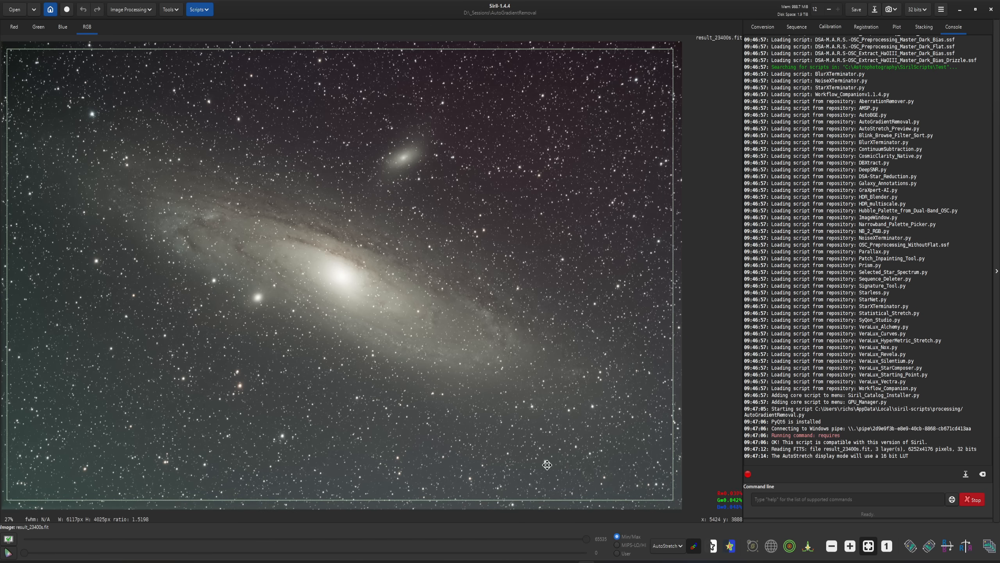
pyautogui.rightClick(543, 460)
pyautogui.moveTo(545, 529)
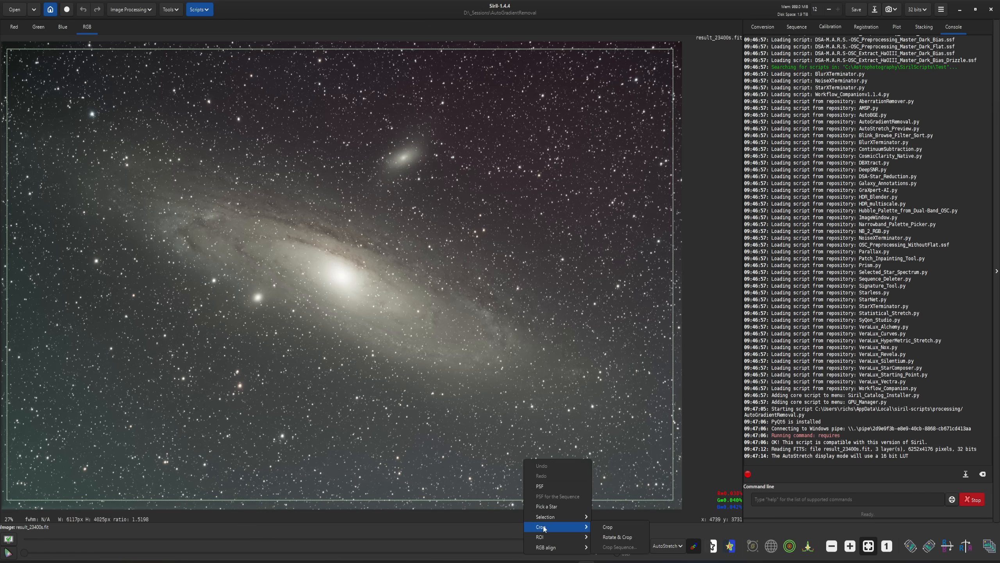
pyautogui.click(617, 530)
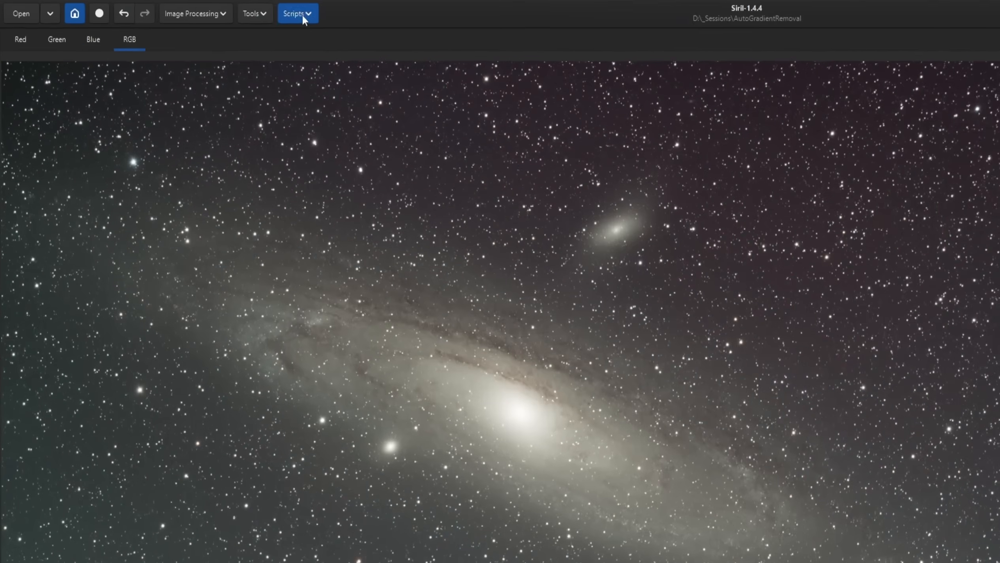
# - Run the AutoGradientRemoval.py script on the cropped image and apply it with its default parameters
pyautogui.click(200, 9)
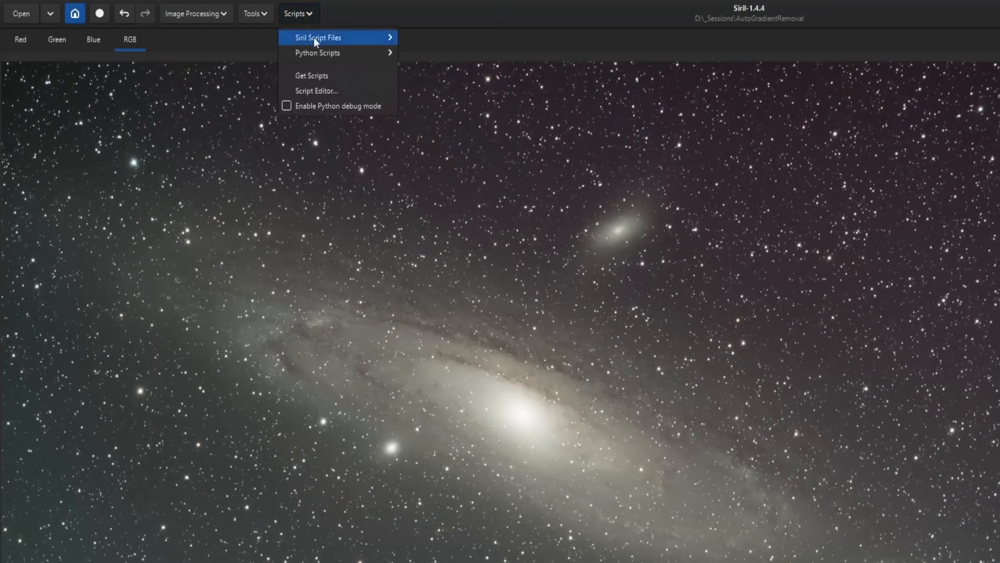
pyautogui.moveTo(320, 53)
pyautogui.moveTo(458, 72)
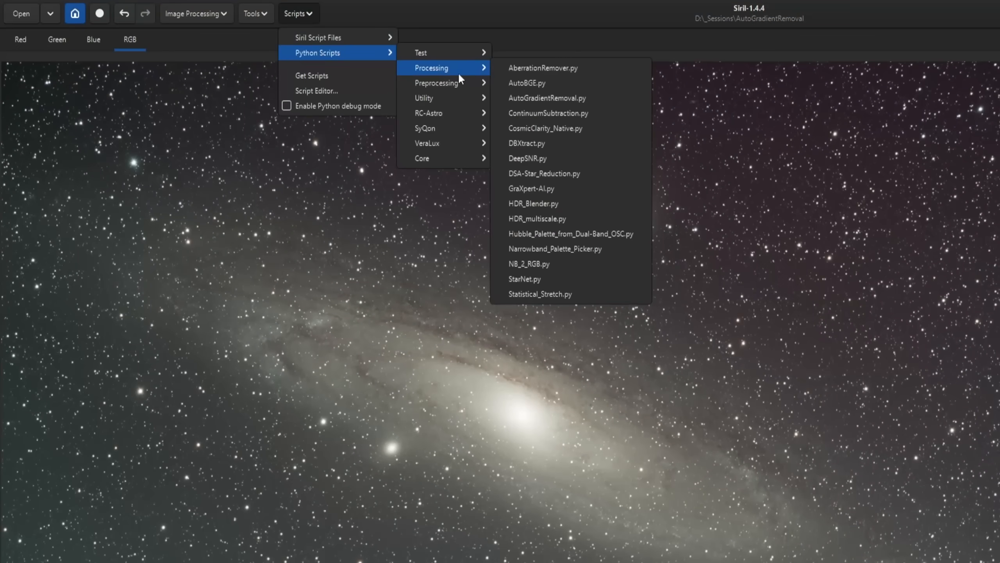
pyautogui.click(582, 99)
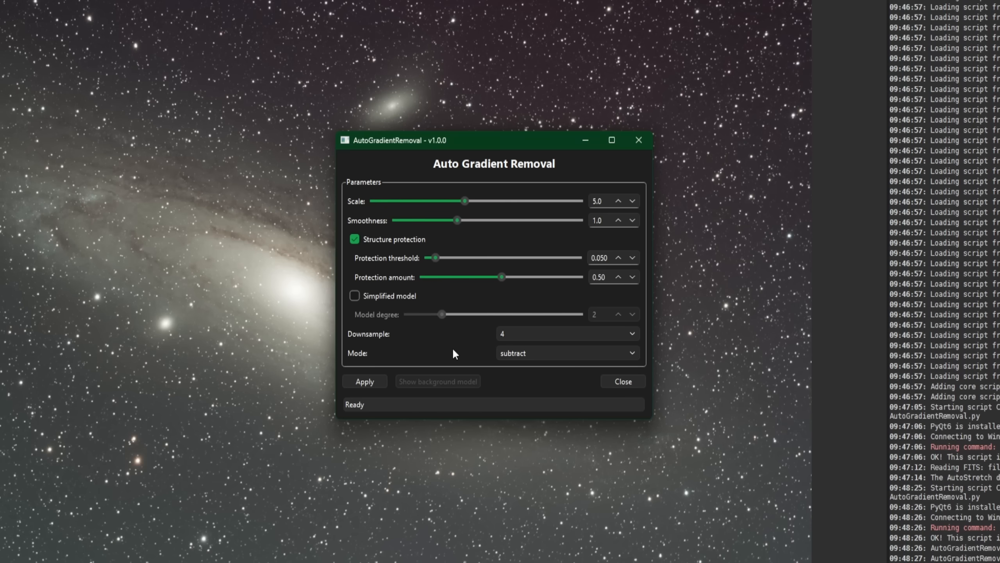
pyautogui.click(365, 381)
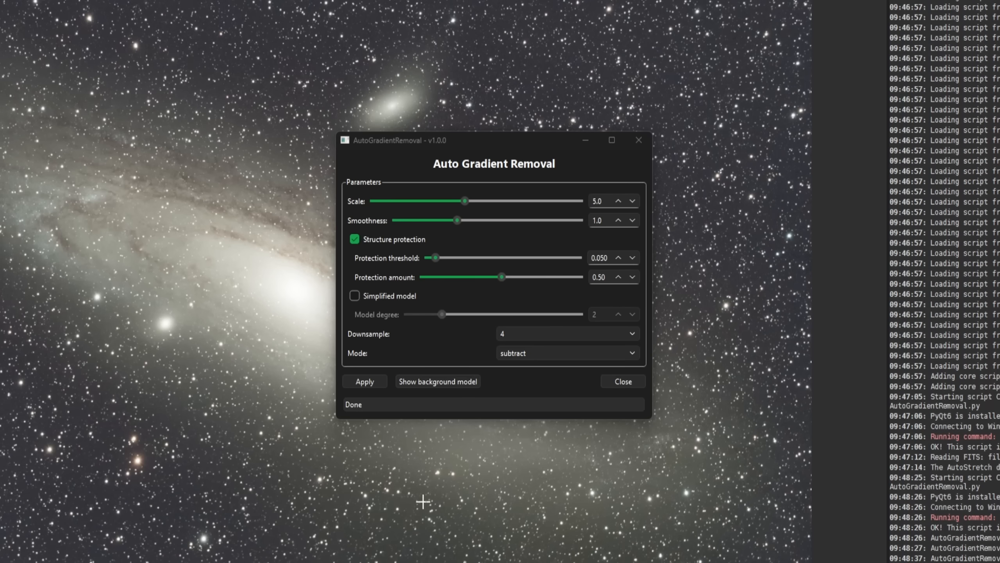
# - Move the Auto Gradient Removal window off the image and show the extracted background model
pyautogui.moveTo(504, 138); pyautogui.dragTo(849, 164)
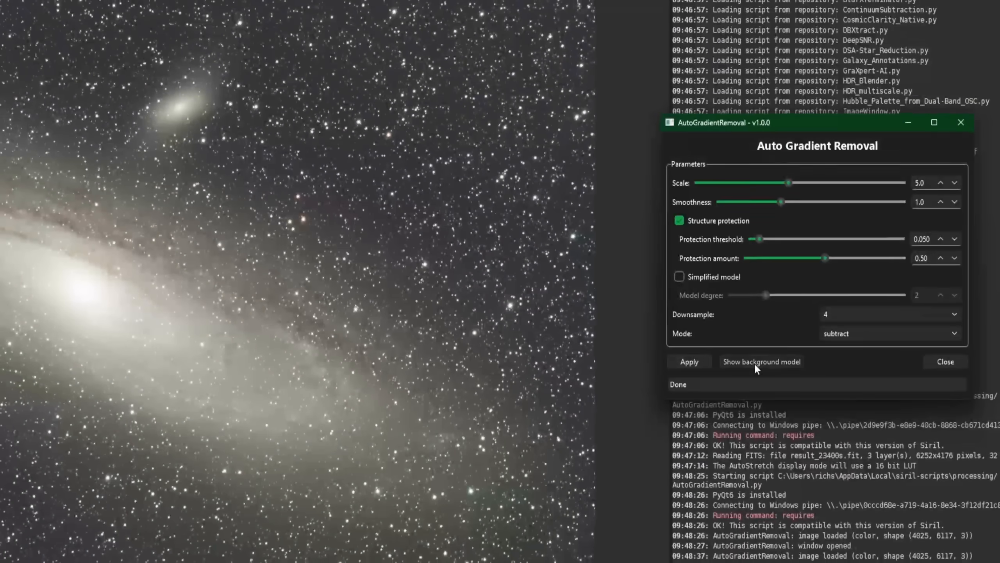
pyautogui.click(754, 363)
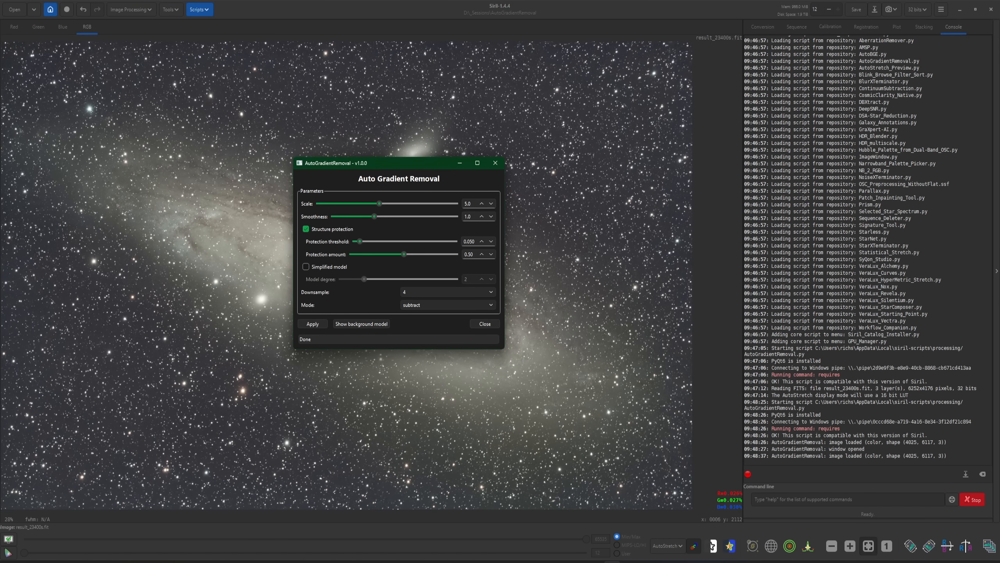
pyautogui.moveTo(362, 167); pyautogui.dragTo(367, 172)
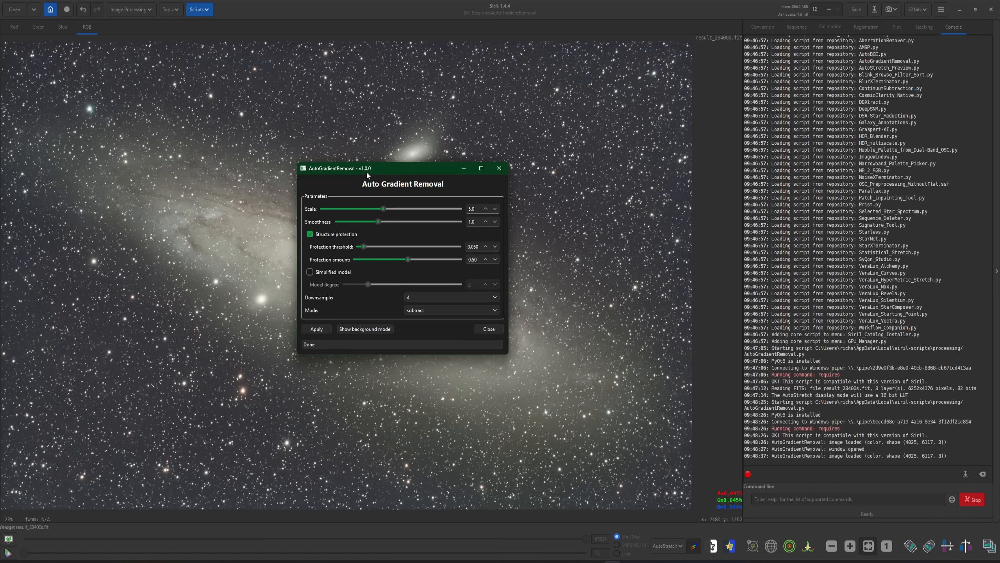
pyautogui.click(132, 9)
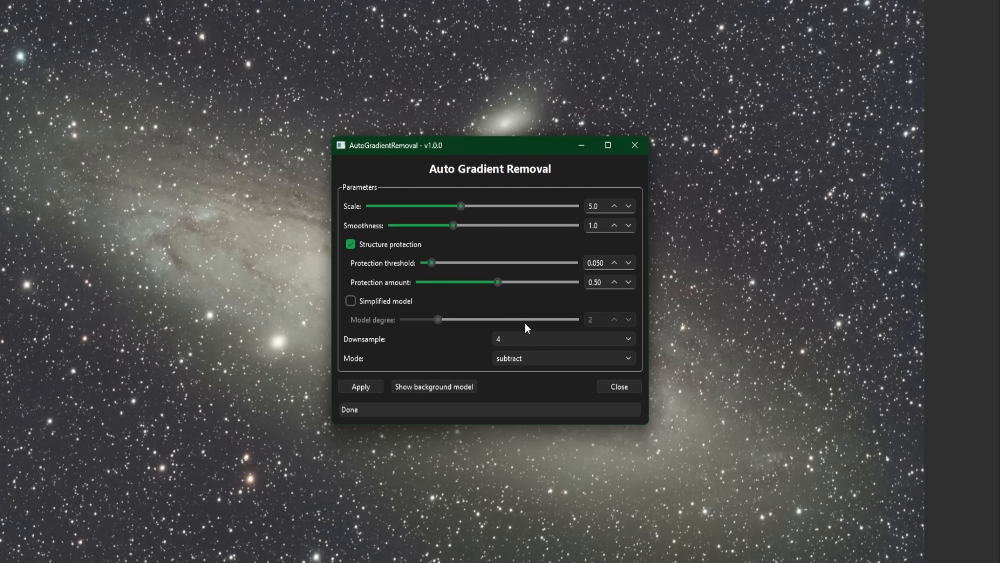
# - Set Smoothness to 0.9, toggle structure protection off and back on, and read the protection parameters' descriptions
pyautogui.moveTo(525, 323)
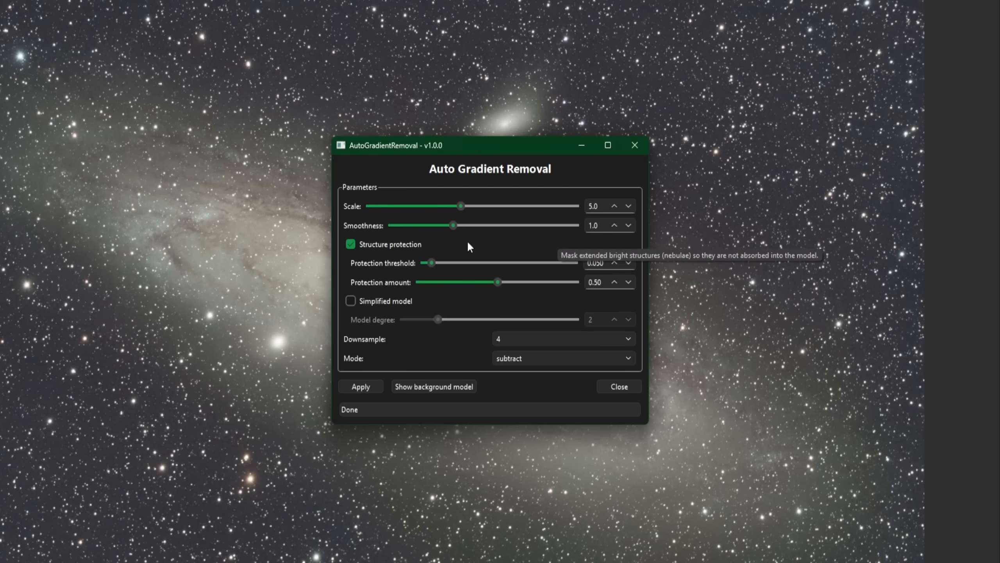
pyautogui.moveTo(453, 226); pyautogui.dragTo(391, 226)
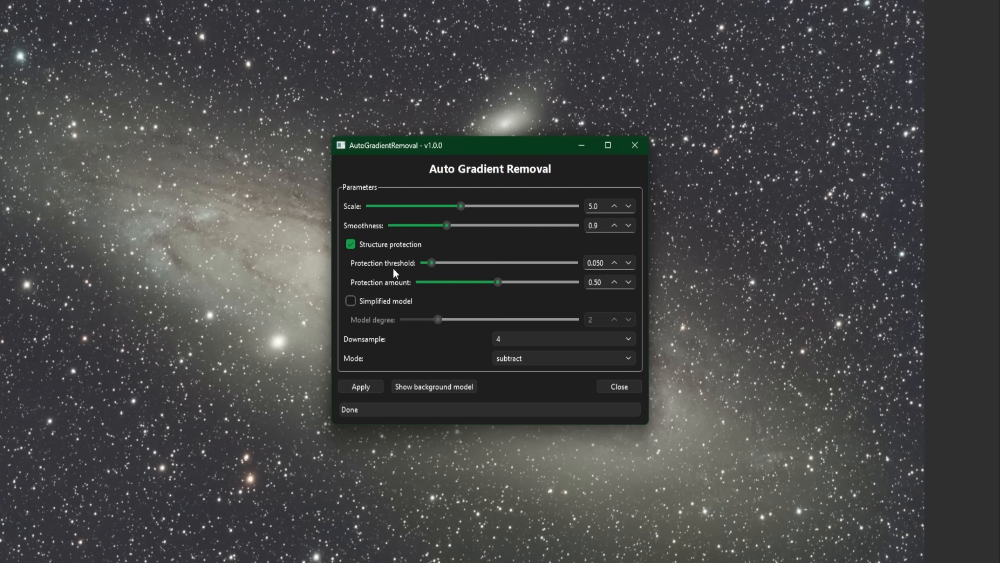
pyautogui.click(350, 245)
pyautogui.click(395, 245)
pyautogui.moveTo(478, 263)
pyautogui.moveTo(527, 284)
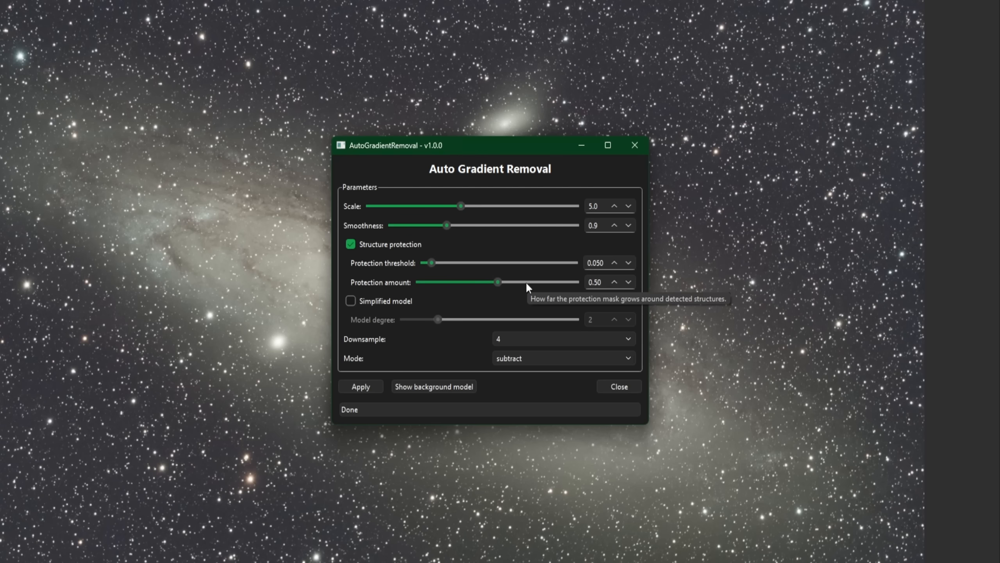
pyautogui.moveTo(455, 301)
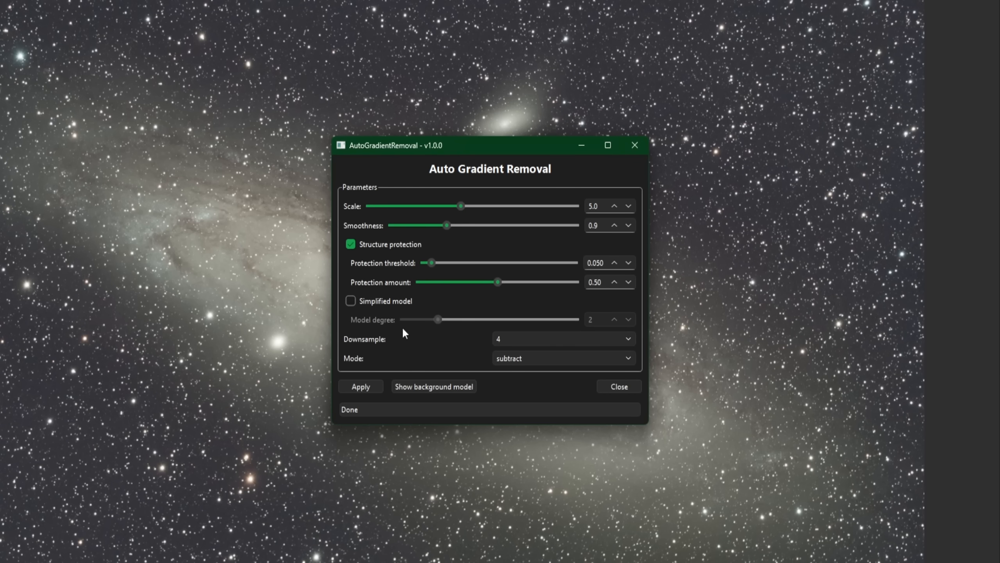
# - Enable the simplified model with a model degree of 2 and set Downsample to 8
pyautogui.click(350, 301)
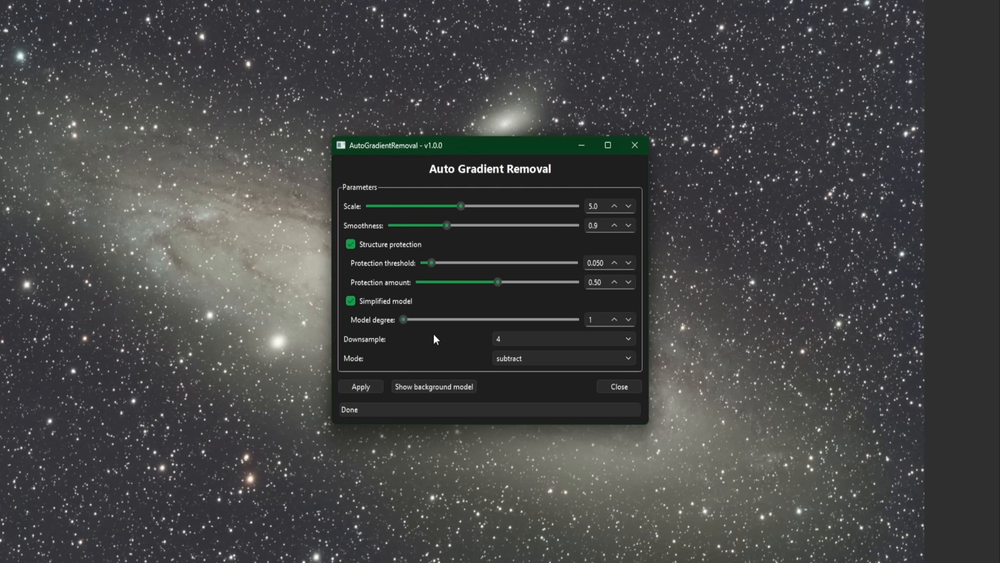
pyautogui.click(614, 320)
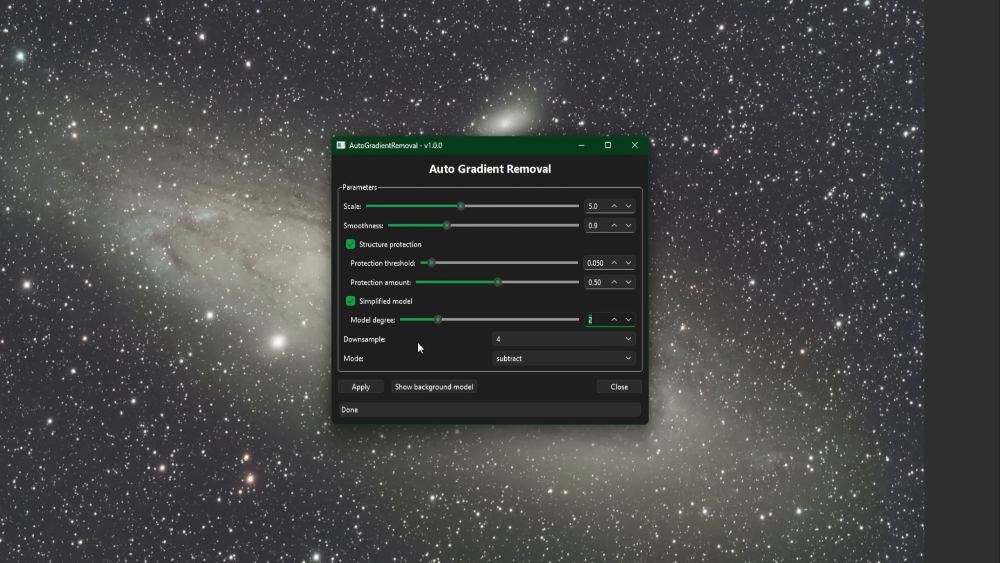
pyautogui.click(532, 338)
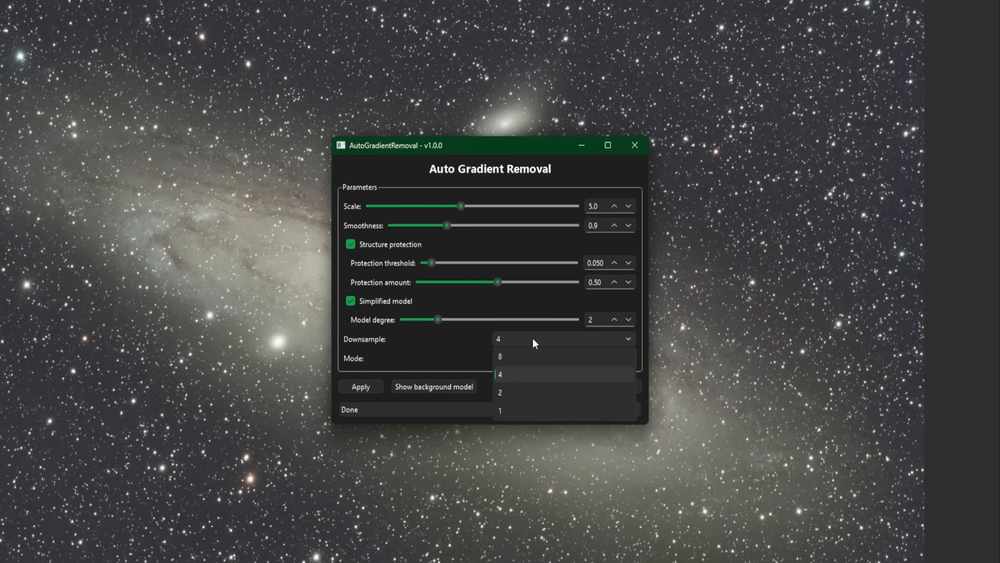
pyautogui.click(526, 358)
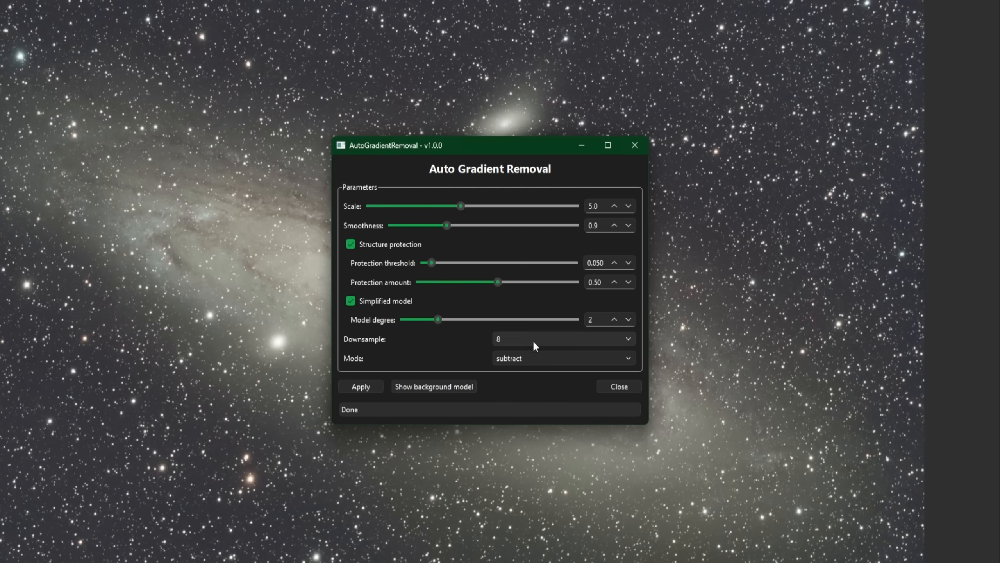
# - Try out different Downsample values for the gradient model, ending with 1
pyautogui.click(533, 342)
pyautogui.click(528, 410)
pyautogui.click(534, 341)
pyautogui.click(533, 360)
pyautogui.click(529, 339)
pyautogui.click(511, 357)
pyautogui.click(518, 341)
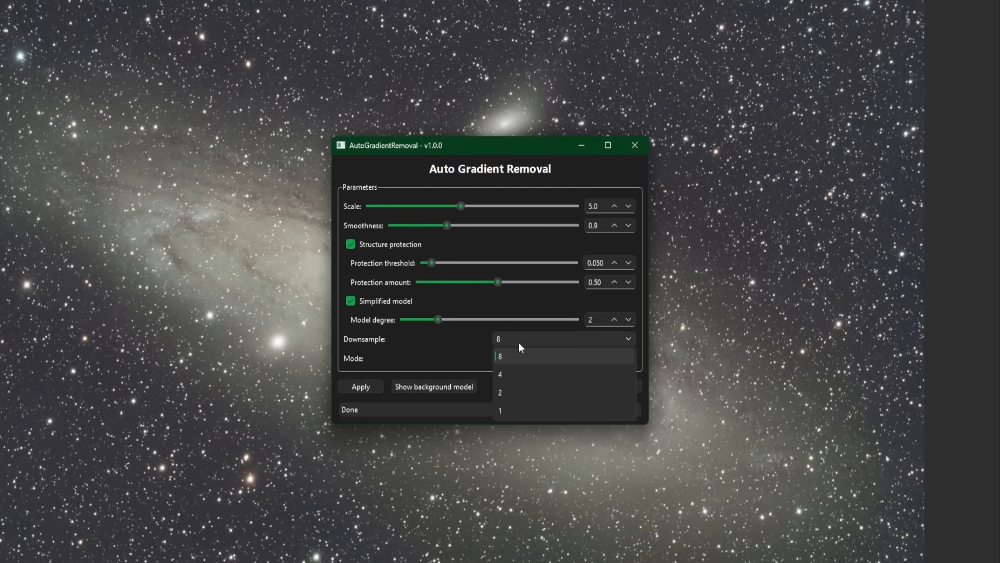
pyautogui.click(518, 408)
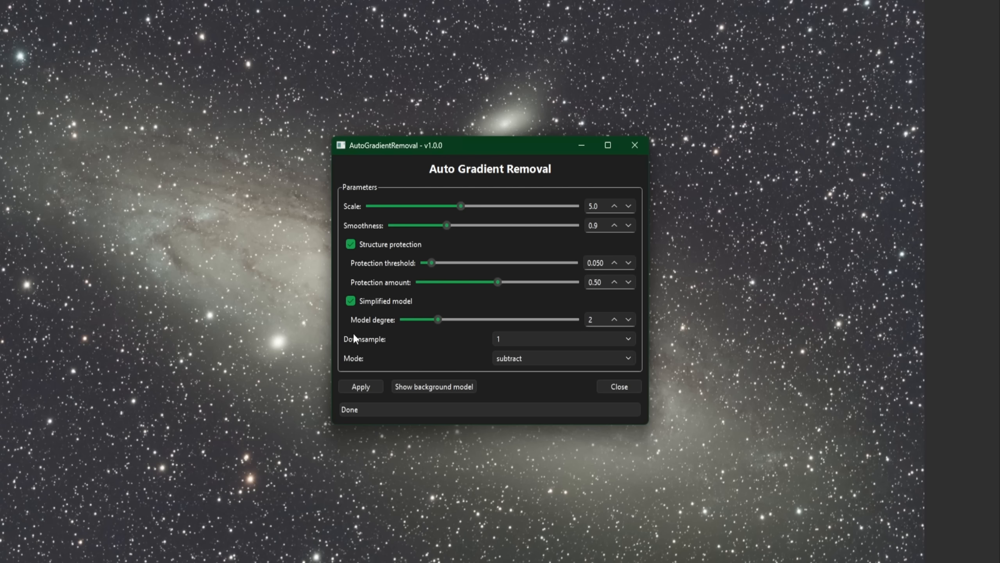
# - Set Downsample to 2 and check the available correction modes, keeping subtract
pyautogui.click(498, 339)
pyautogui.click(508, 357)
pyautogui.click(514, 360)
pyautogui.click(537, 375)
pyautogui.click(578, 358)
pyautogui.click(578, 359)
# - Raise the gradient model's Scale to 6.0
pyautogui.click(615, 205)
pyautogui.click(615, 205)
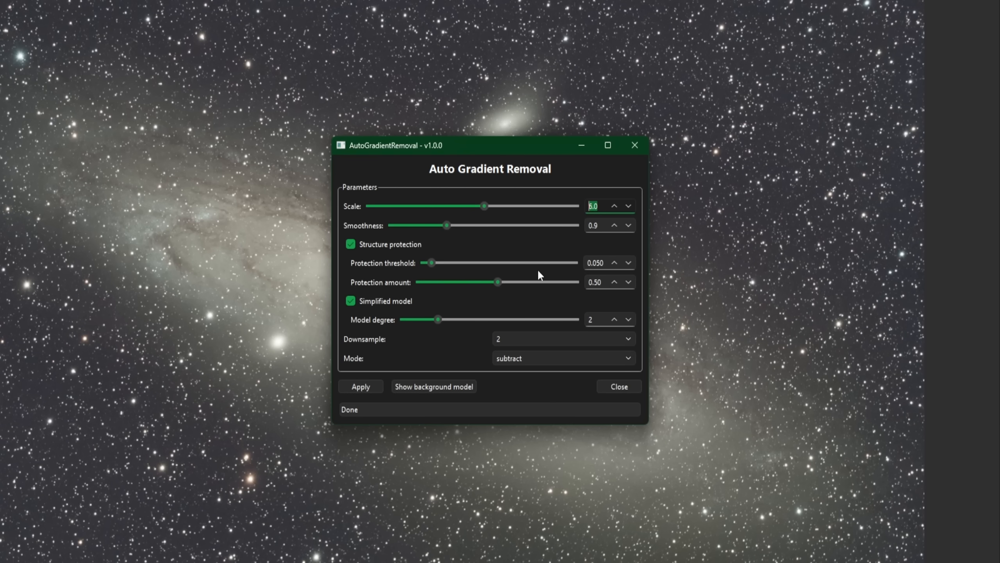
pyautogui.press('Down')
# - Close the Auto Gradient Removal window and open the image M81-and-M82_DSLR.fit
pyautogui.click(610, 390)
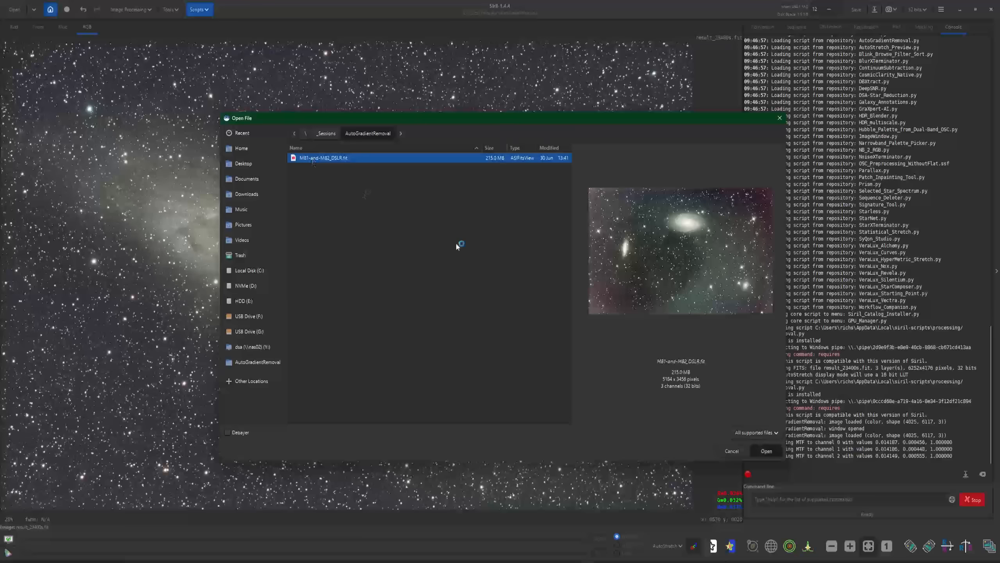
pyautogui.press('Return')
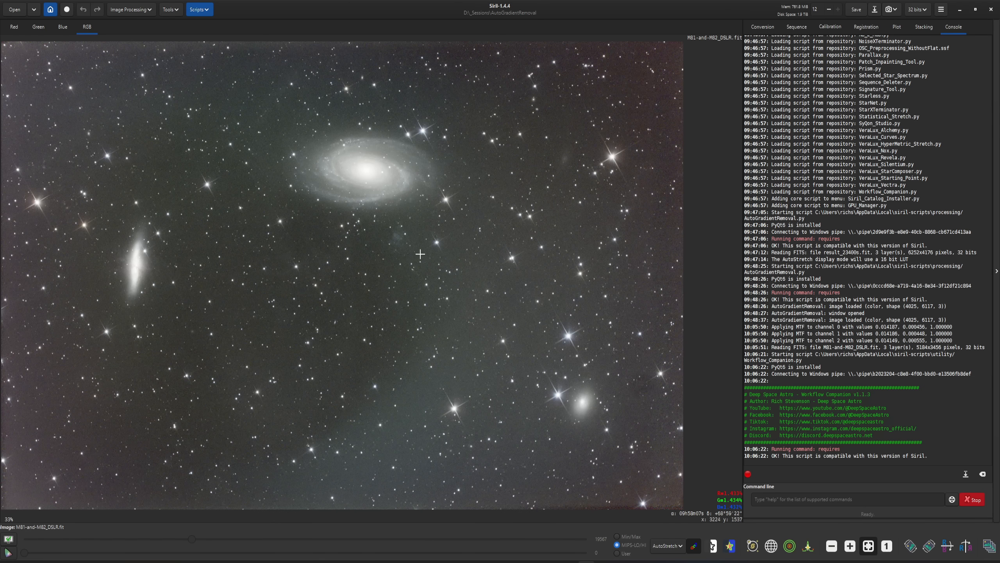
# - Crop the M81 and M82 image to a selection of about 5038 x 3296 pixels, trimming its ragged edges
pyautogui.moveTo(11, 48); pyautogui.dragTo(675, 494)
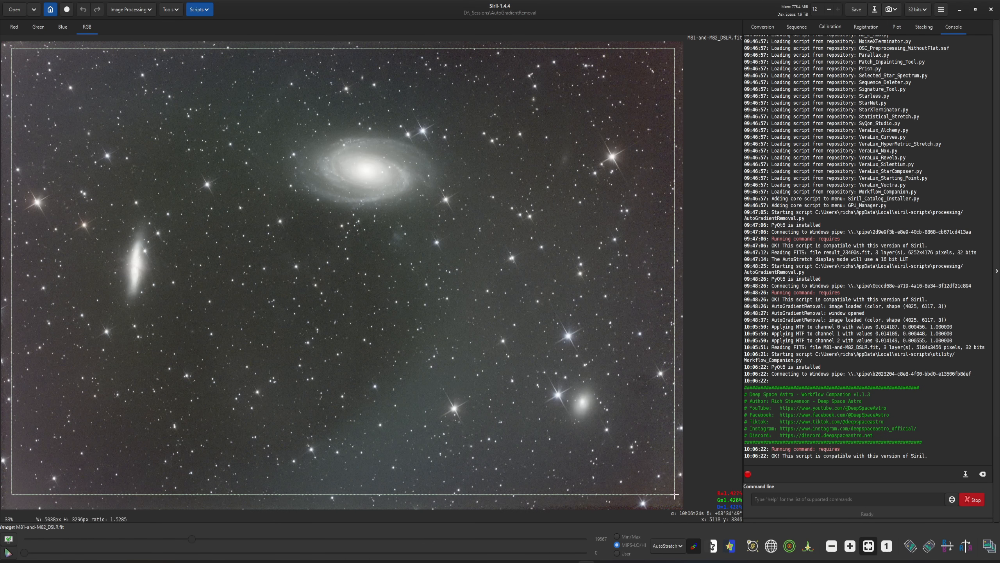
pyautogui.rightClick(511, 378)
pyautogui.moveTo(530, 444)
pyautogui.click(587, 444)
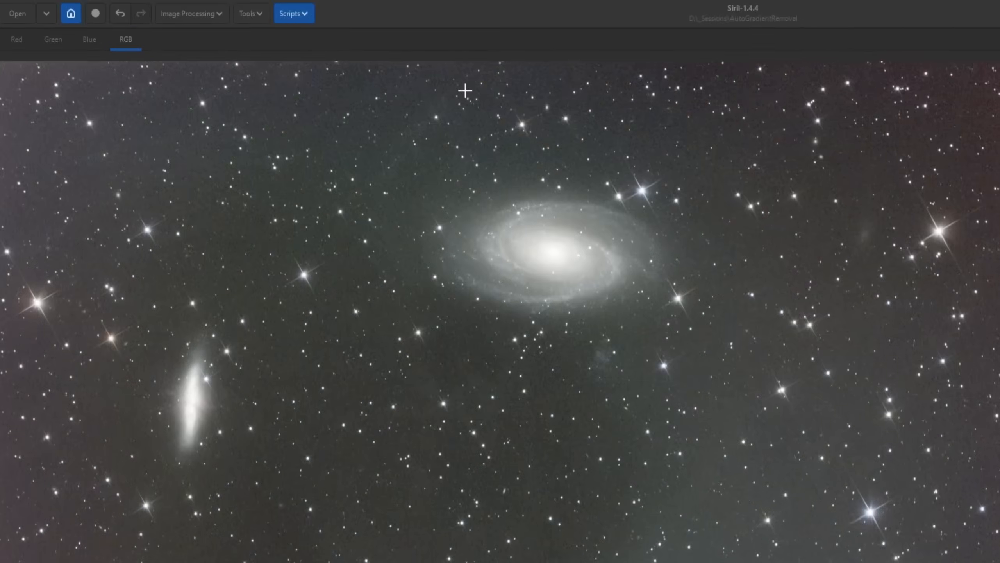
# - Process the cropped image with AutoBGE at 100 sample points, polynomial degree 2 and RBF smoothness 0.10, and undo the result
pyautogui.click(301, 14)
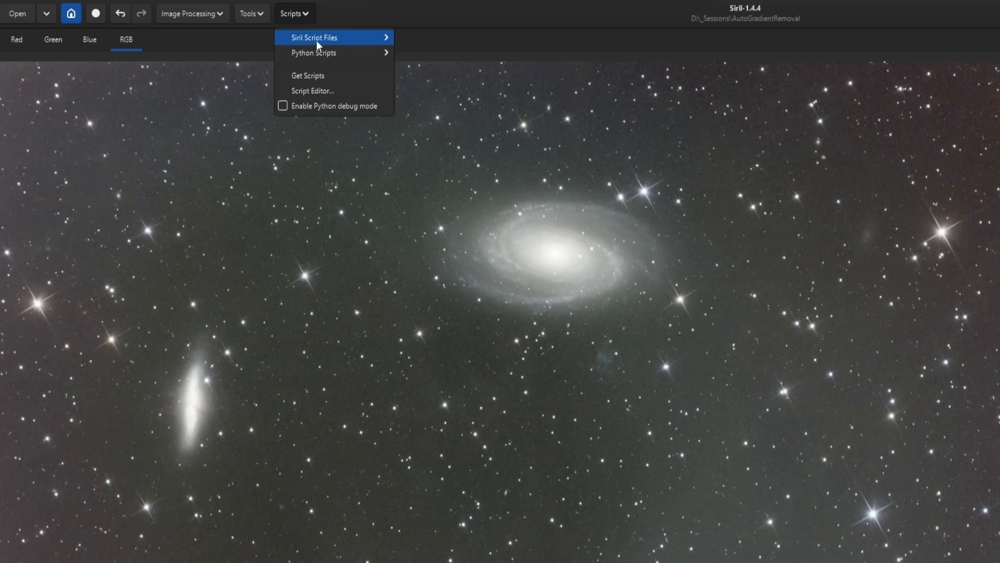
pyautogui.moveTo(320, 52)
pyautogui.moveTo(426, 66)
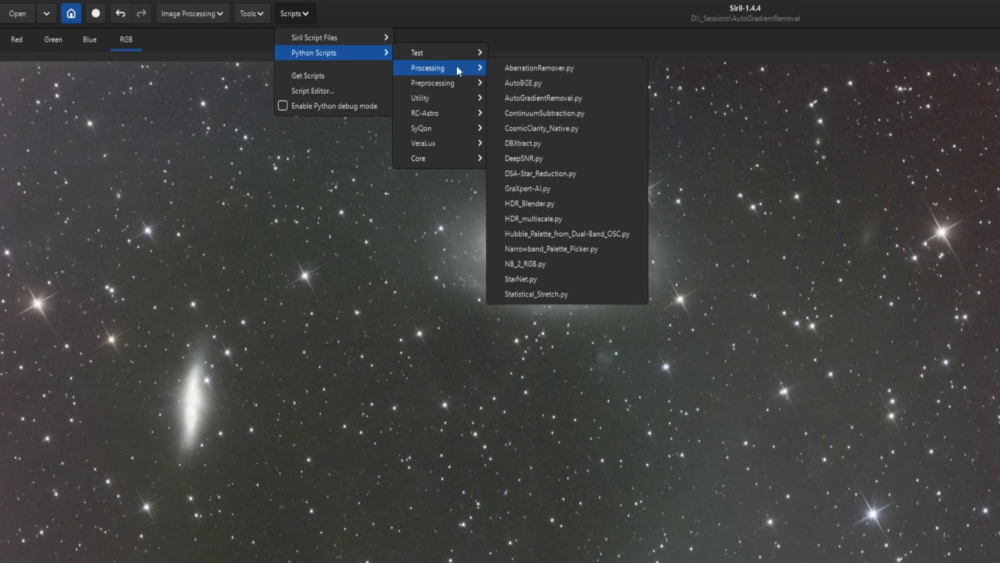
pyautogui.click(568, 83)
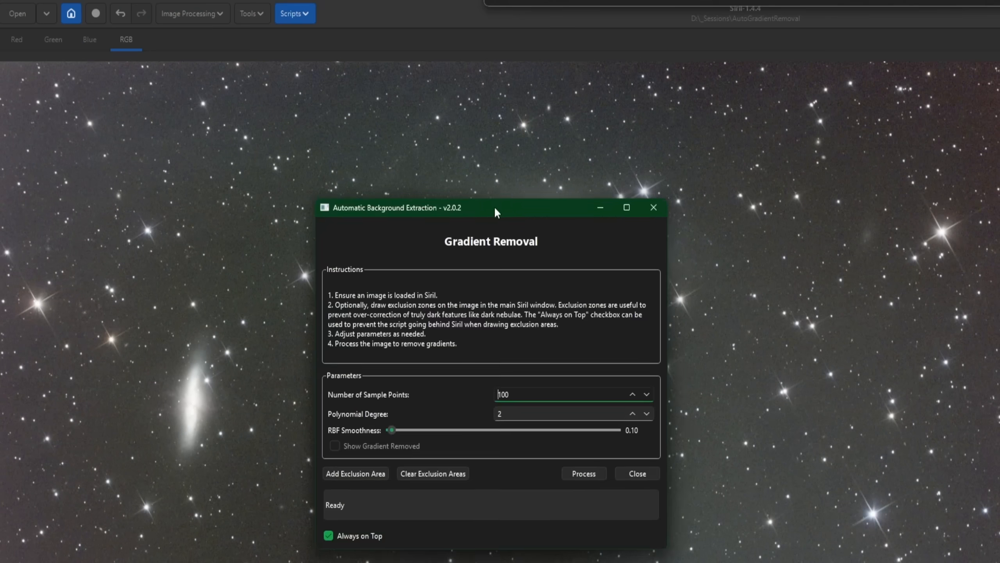
pyautogui.moveTo(494, 206); pyautogui.dragTo(553, 101)
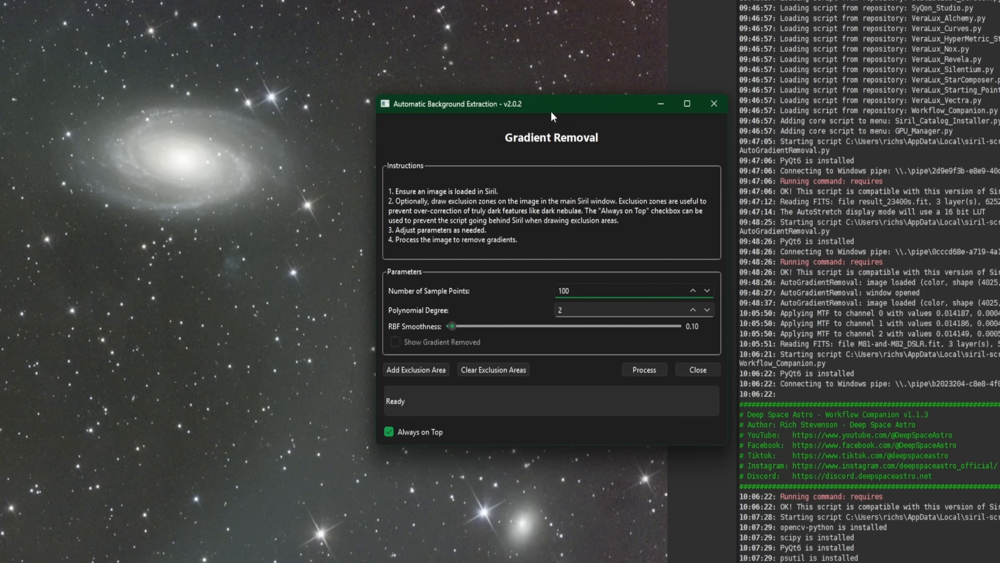
pyautogui.moveTo(555, 106); pyautogui.dragTo(563, 85)
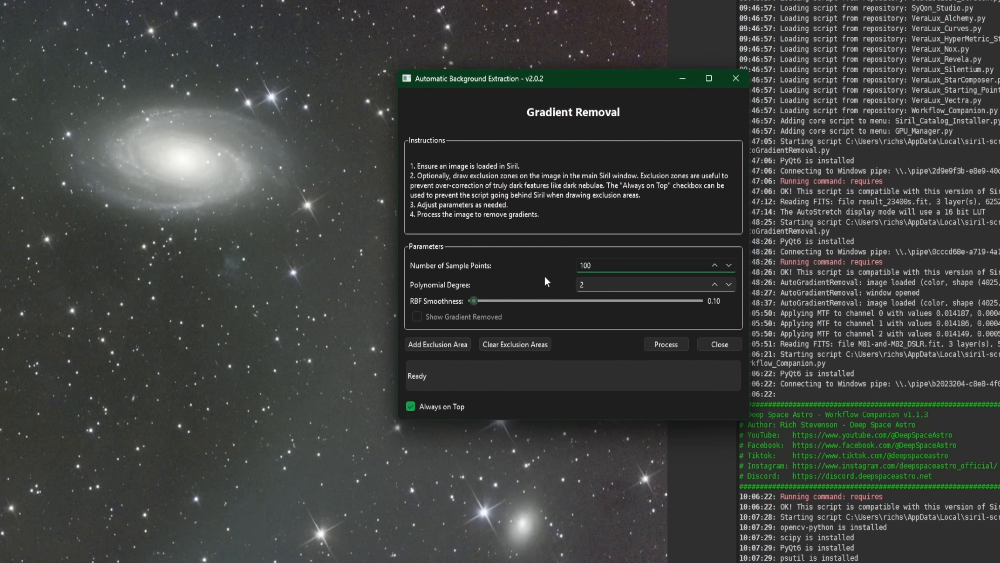
pyautogui.click(664, 345)
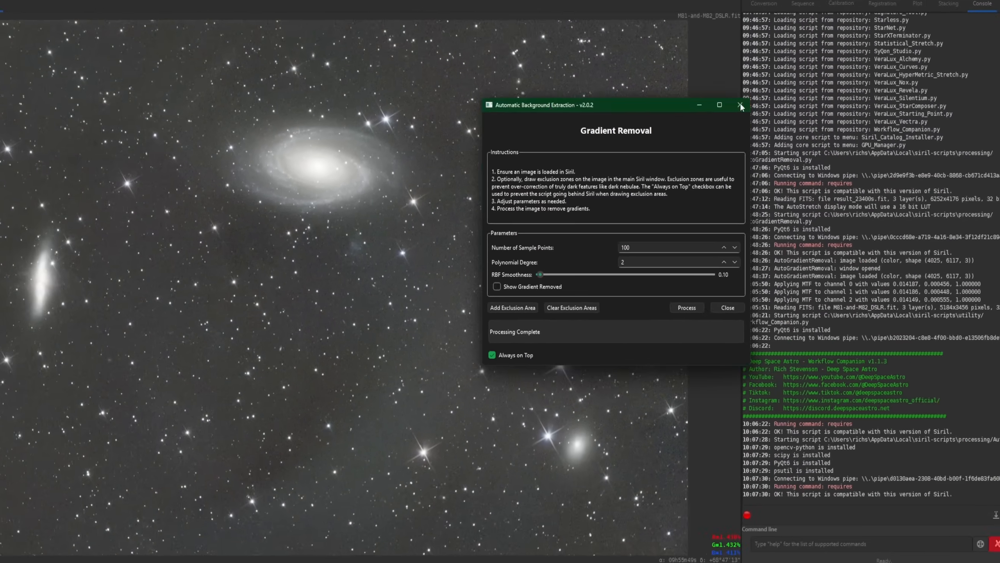
pyautogui.click(740, 105)
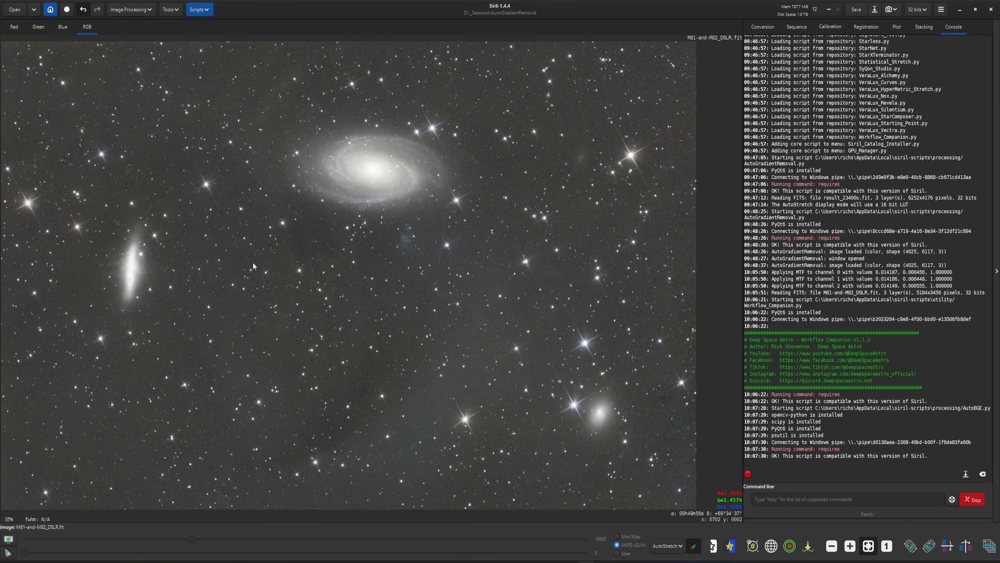
pyautogui.hotkey('ctrl', 'z')
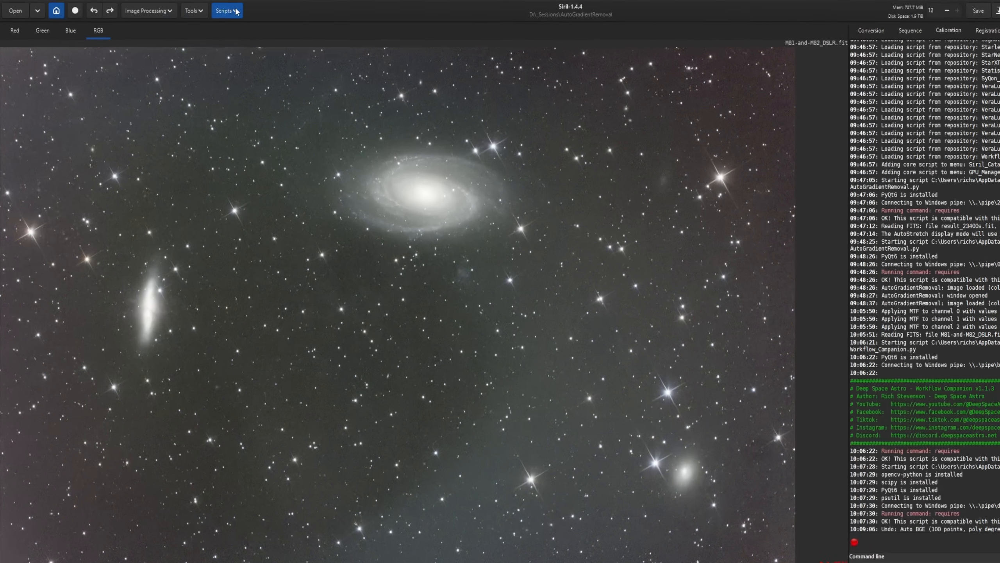
# - Run the GraXpert-AI script's Background Extraction with model 1.0.1, Smoothing 0.50 and subtraction correction
pyautogui.click(207, 9)
pyautogui.moveTo(215, 35)
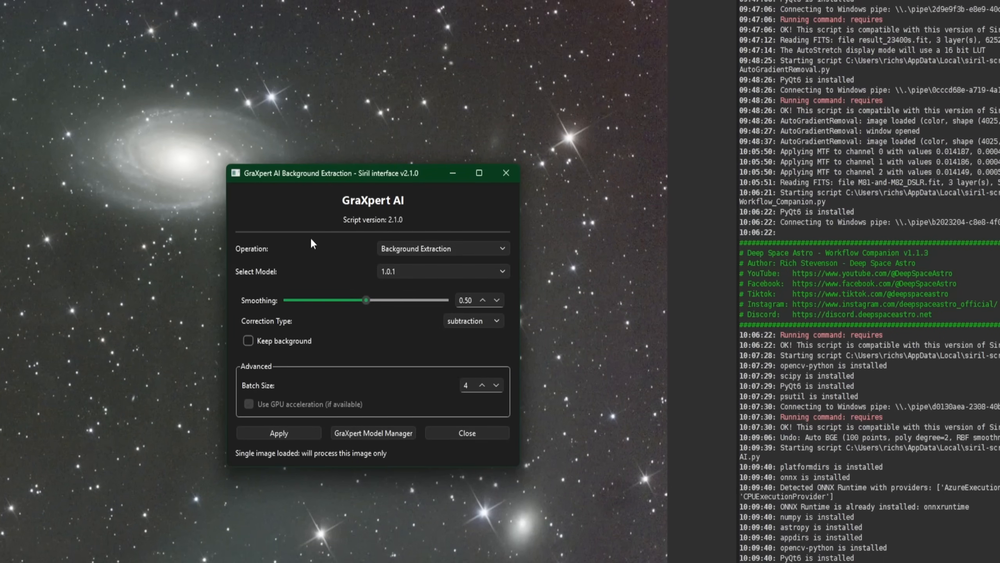
pyautogui.click(292, 436)
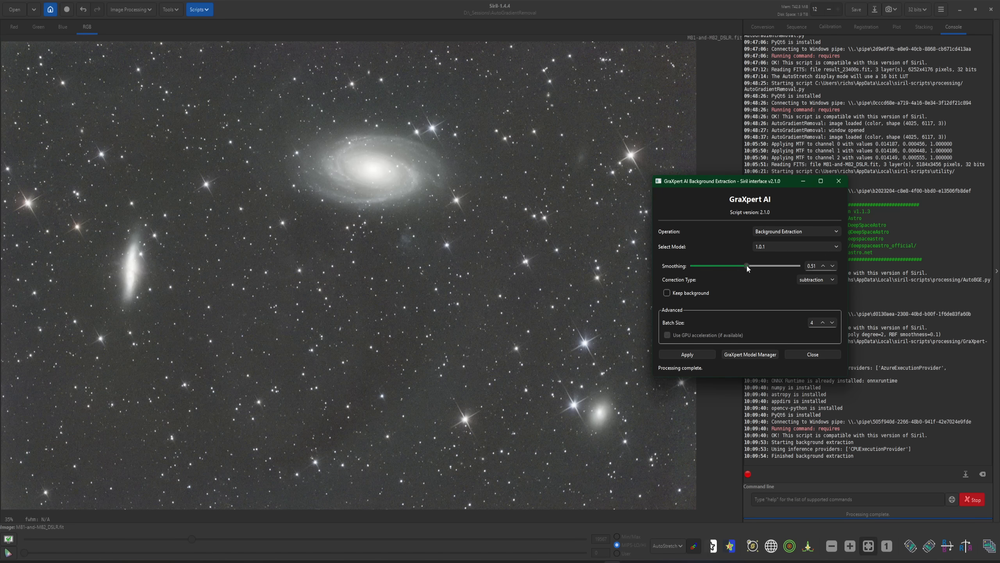
# - Redo the GraXpert extraction on the uncorrected image with Smoothing 0.70, and close the script and undo the result
pyautogui.moveTo(747, 266); pyautogui.dragTo(769, 266)
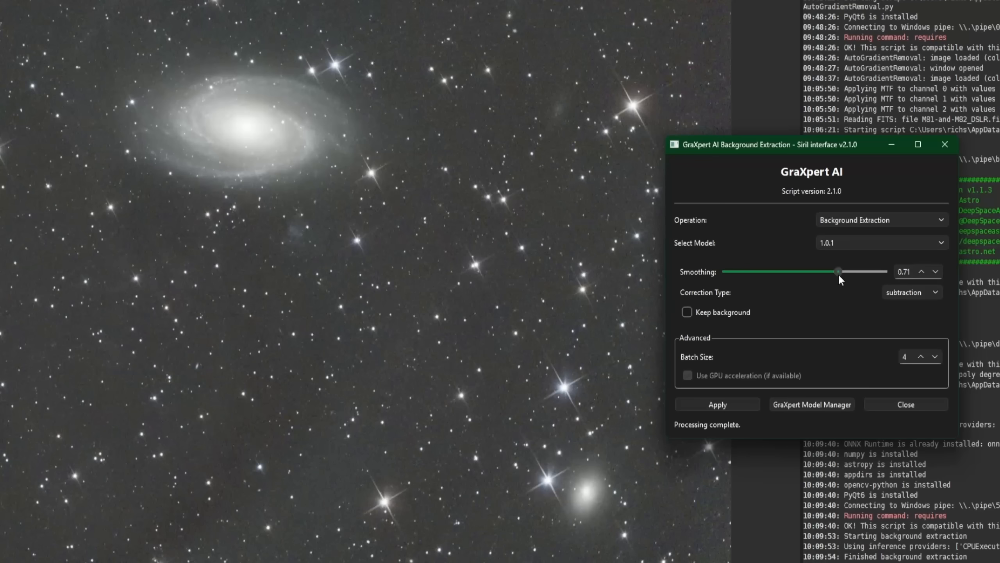
pyautogui.moveTo(839, 276); pyautogui.dragTo(835, 274)
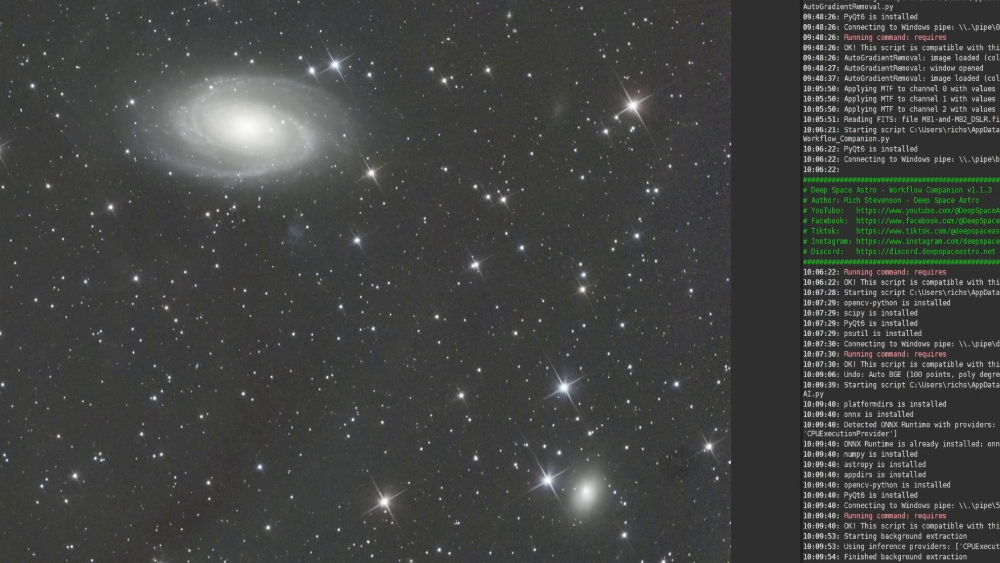
pyautogui.hotkey('ctrl', 'z')
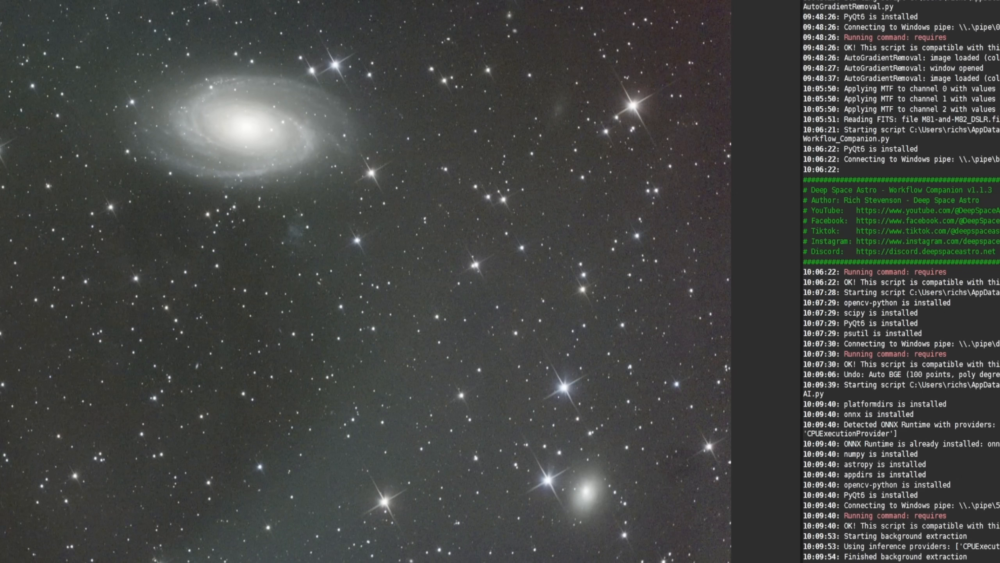
pyautogui.hotkey('alt', 'Tab')
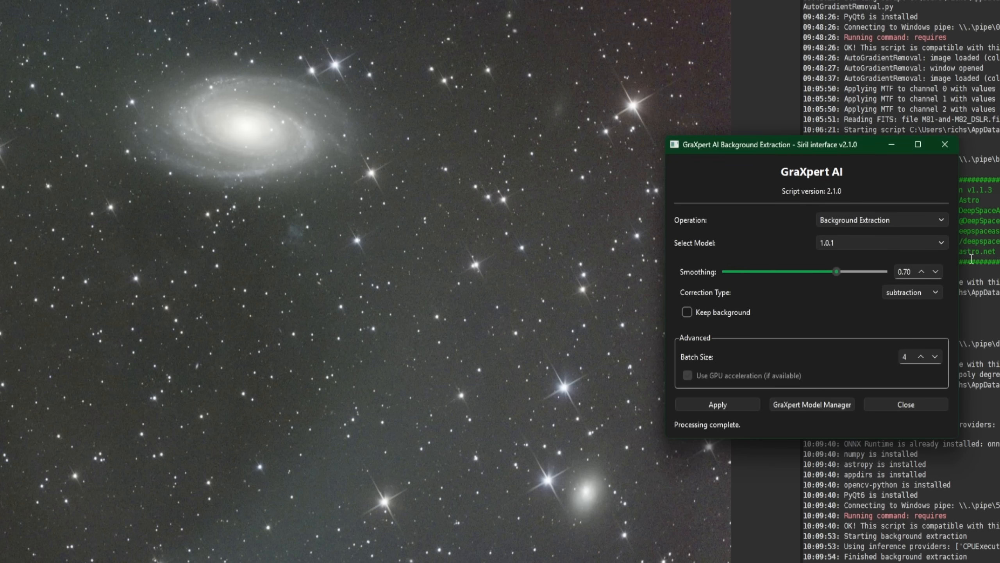
pyautogui.click(717, 405)
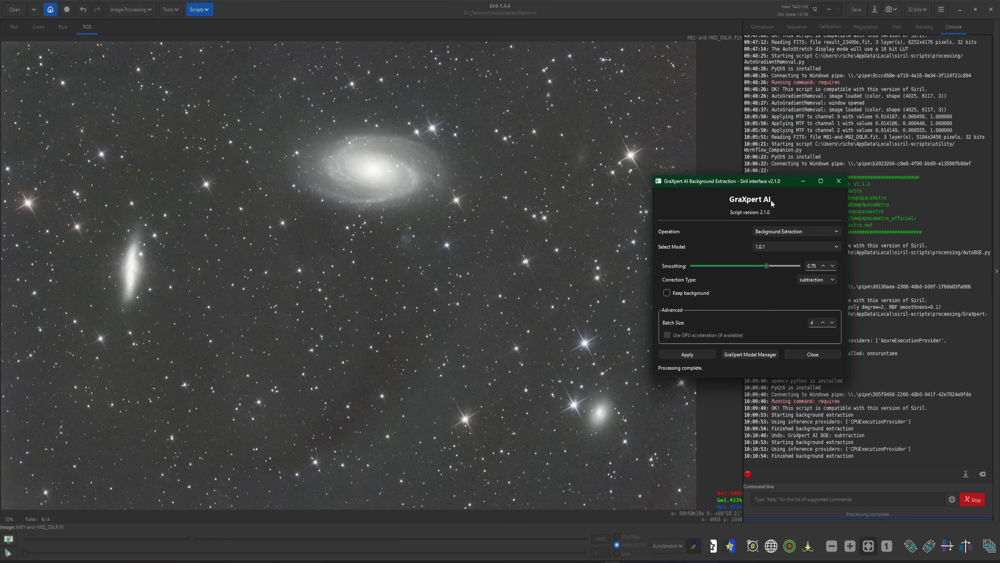
pyautogui.click(812, 354)
pyautogui.click(83, 10)
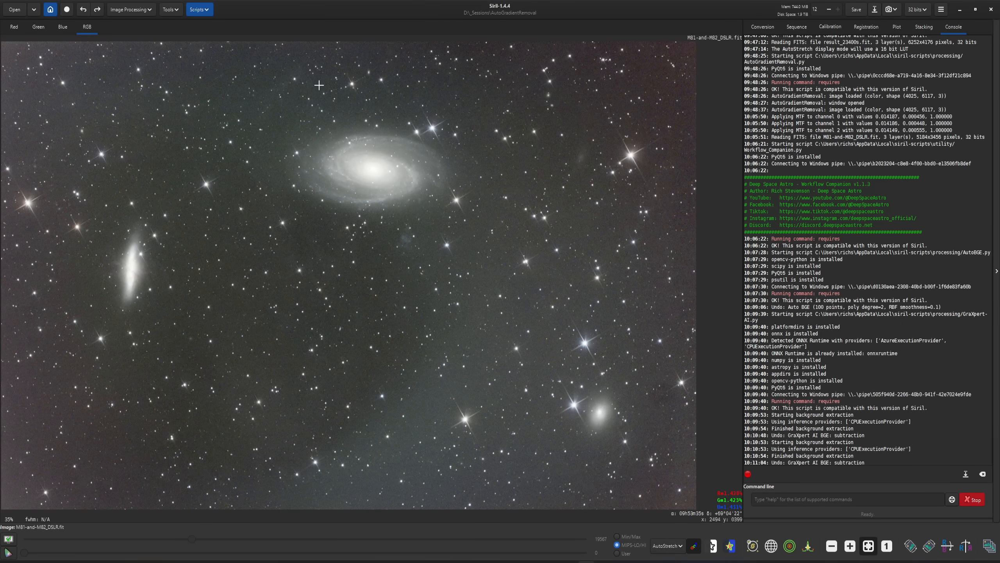
# - Process the image with VeraLux Nox using PSF auto-masking, 39% signal rejection and 1.0 membrane stiffness, and undo the result
pyautogui.click(198, 12)
pyautogui.moveTo(219, 33)
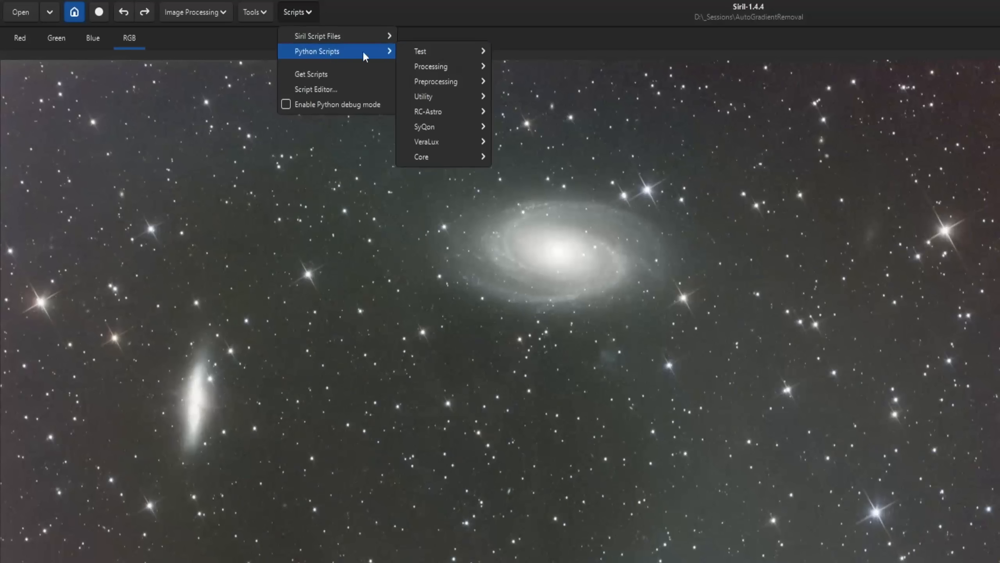
pyautogui.moveTo(456, 141)
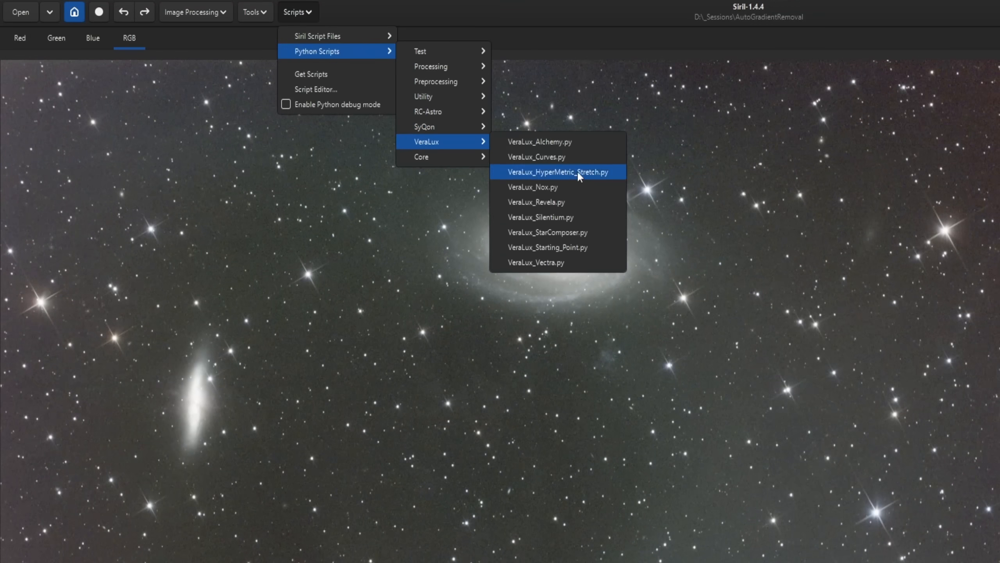
pyautogui.click(582, 191)
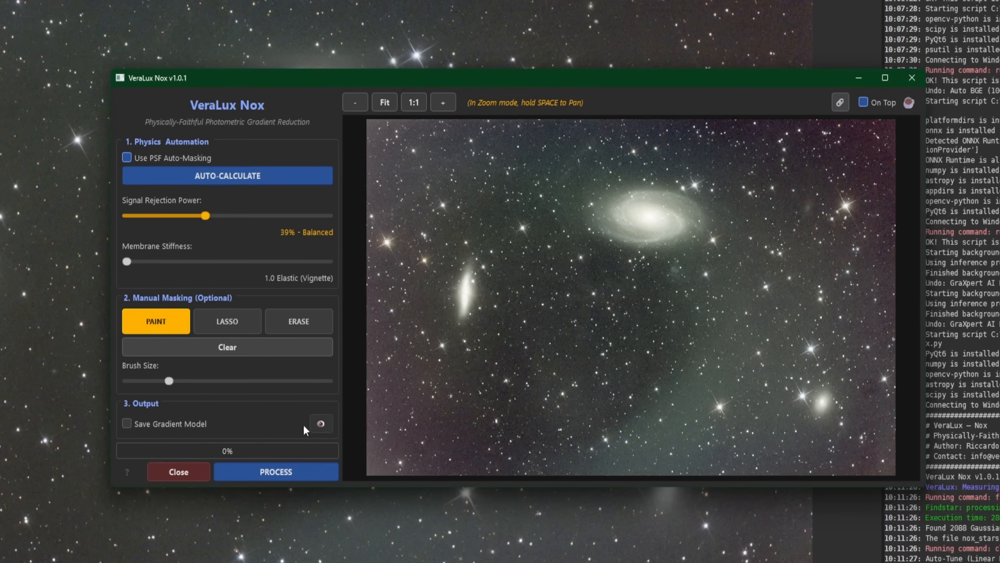
pyautogui.click(278, 472)
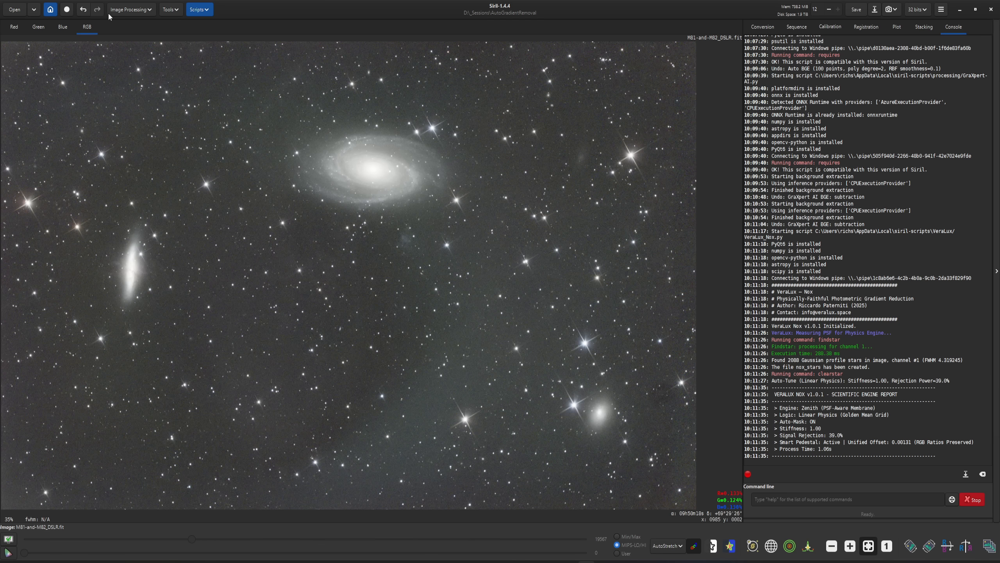
pyautogui.click(84, 10)
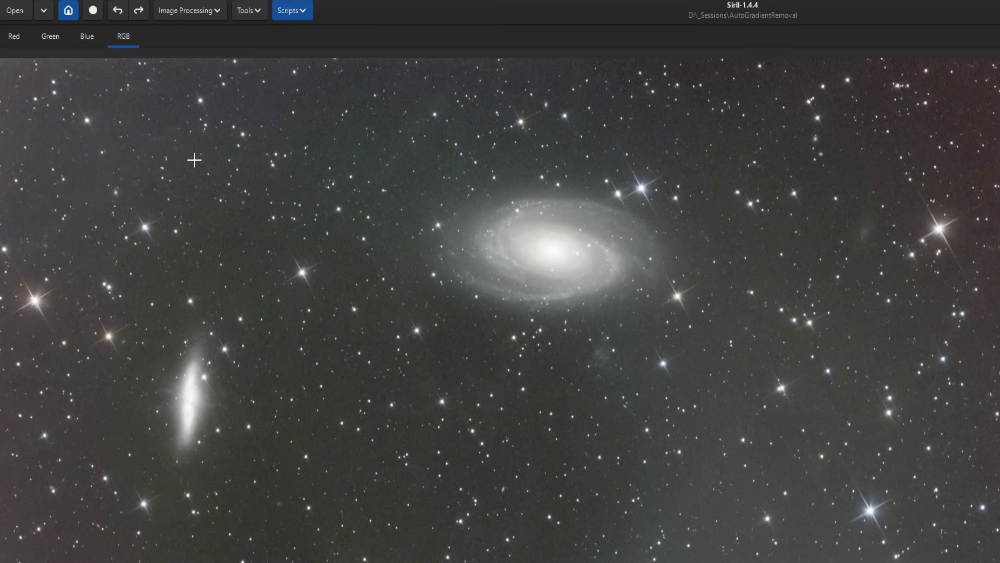
# - Open Siril's Background Extraction tool and manually place background samples across the image, avoiding the galaxies and bright stars
pyautogui.click(177, 13)
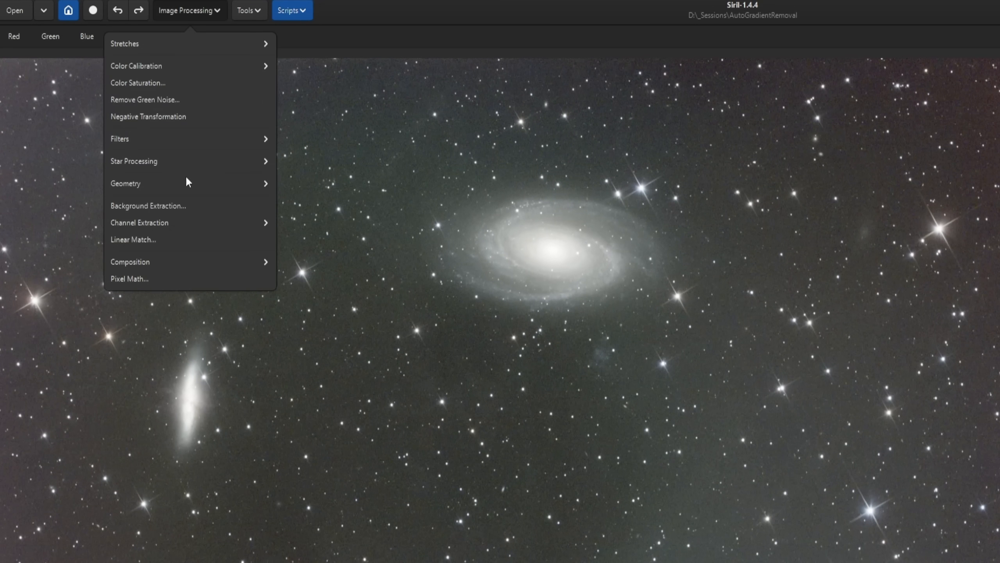
pyautogui.click(157, 205)
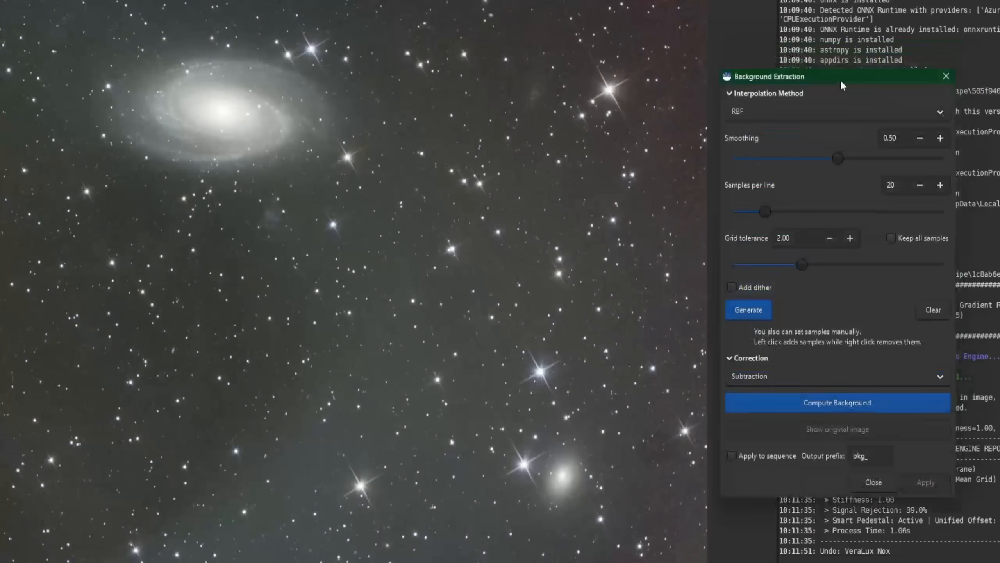
pyautogui.moveTo(840, 80); pyautogui.dragTo(851, 90)
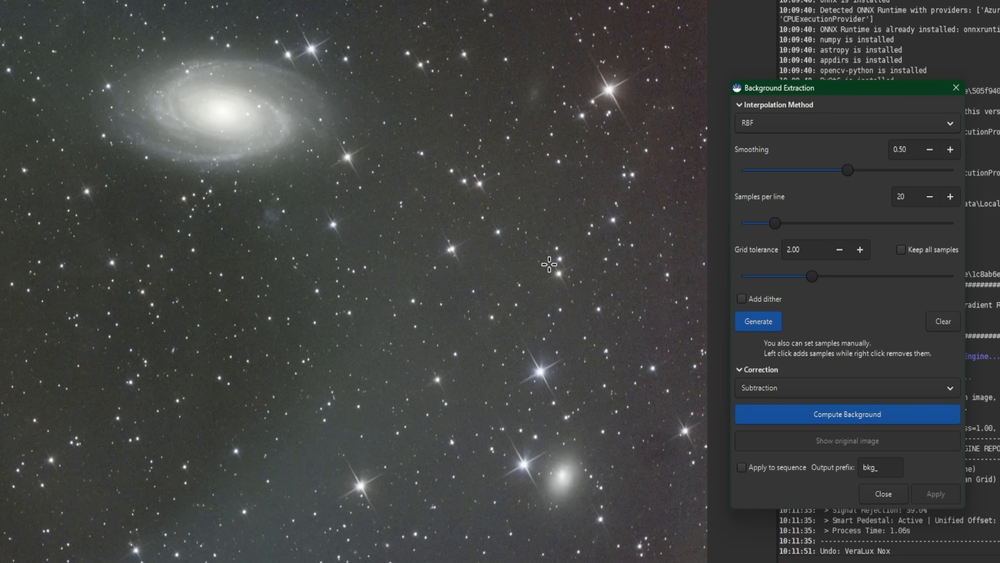
pyautogui.click(766, 324)
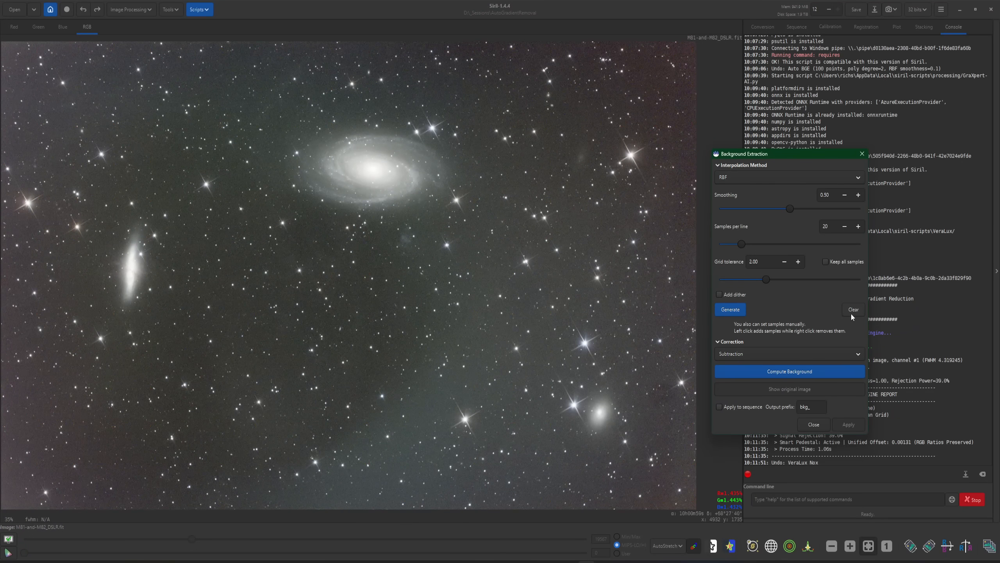
pyautogui.click(644, 63)
pyautogui.click(671, 178)
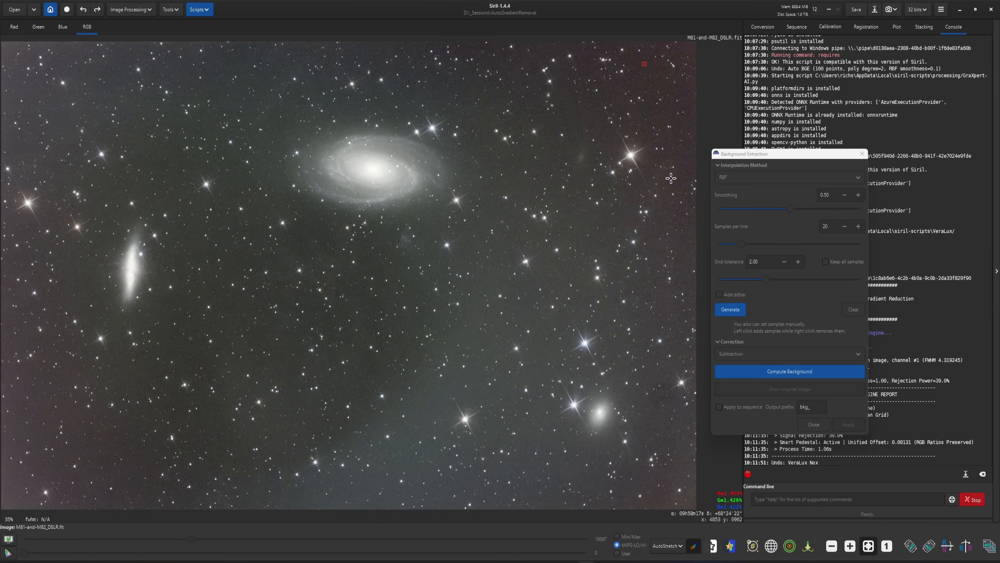
pyautogui.click(660, 288)
pyautogui.click(658, 420)
pyautogui.click(595, 476)
pyautogui.click(349, 388)
pyautogui.click(424, 404)
pyautogui.click(372, 481)
pyautogui.click(456, 334)
pyautogui.click(370, 259)
pyautogui.click(490, 205)
pyautogui.click(435, 92)
pyautogui.click(288, 57)
pyautogui.click(183, 69)
pyautogui.click(94, 72)
pyautogui.click(28, 134)
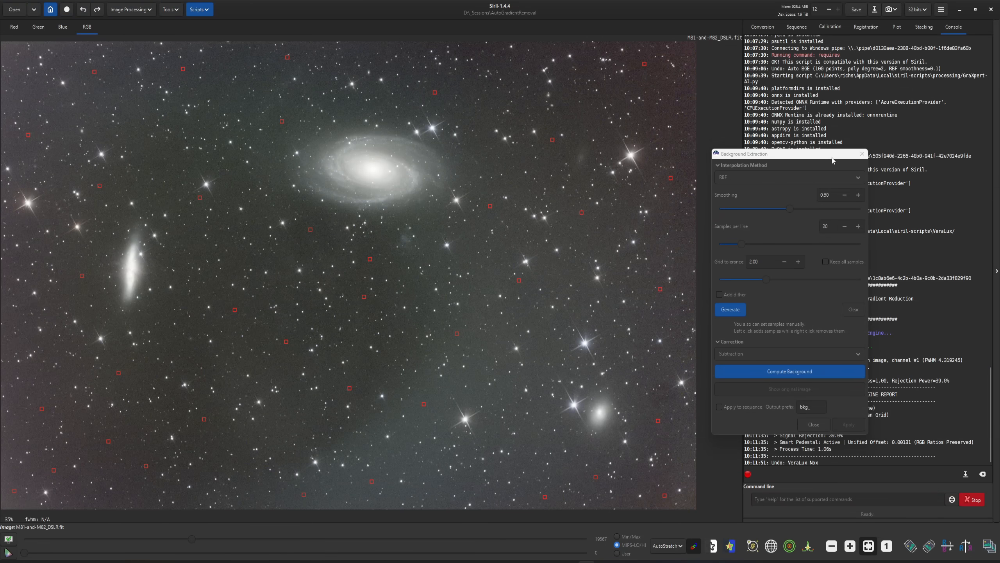
# - Compute the background from the manual samples with RBF, Smoothing 0.50 and Subtraction, and close the tool without applying
pyautogui.click(794, 151)
pyautogui.click(819, 370)
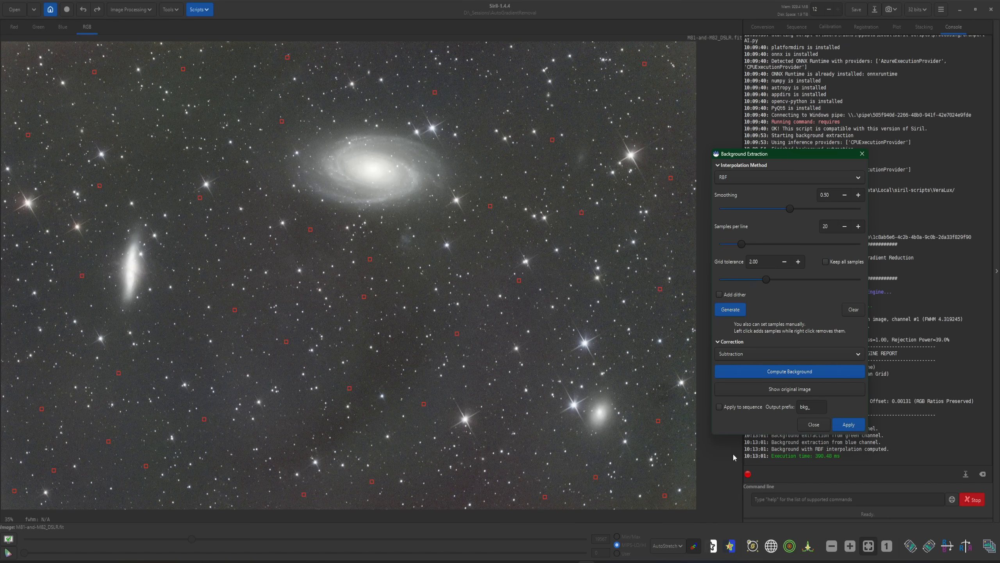
pyautogui.click(813, 425)
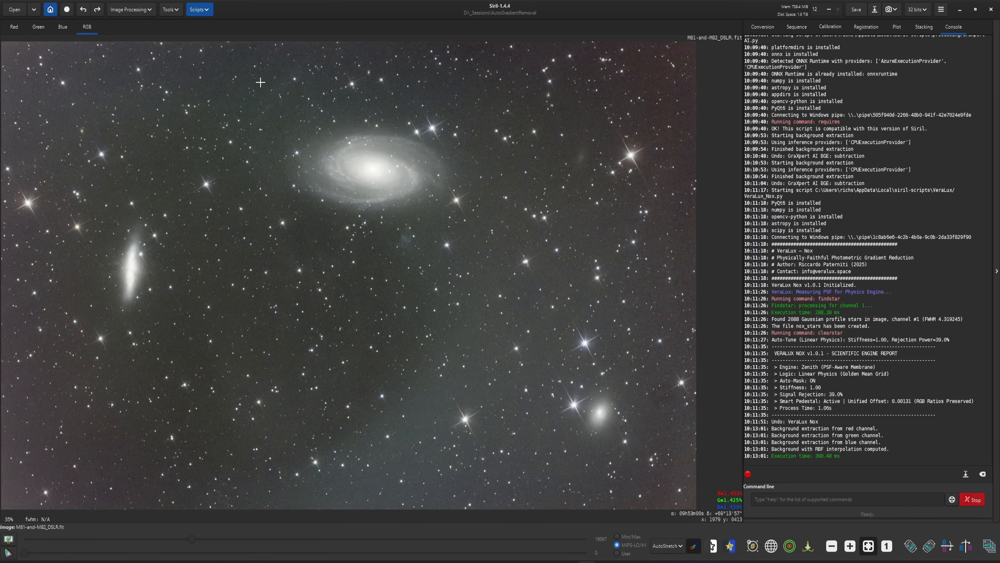
# - Apply AutoGradientRemoval to the image with Scale 5.0, Smoothness 1.0, Structure protection on, Downsample 4 and subtract mode
pyautogui.click(199, 9)
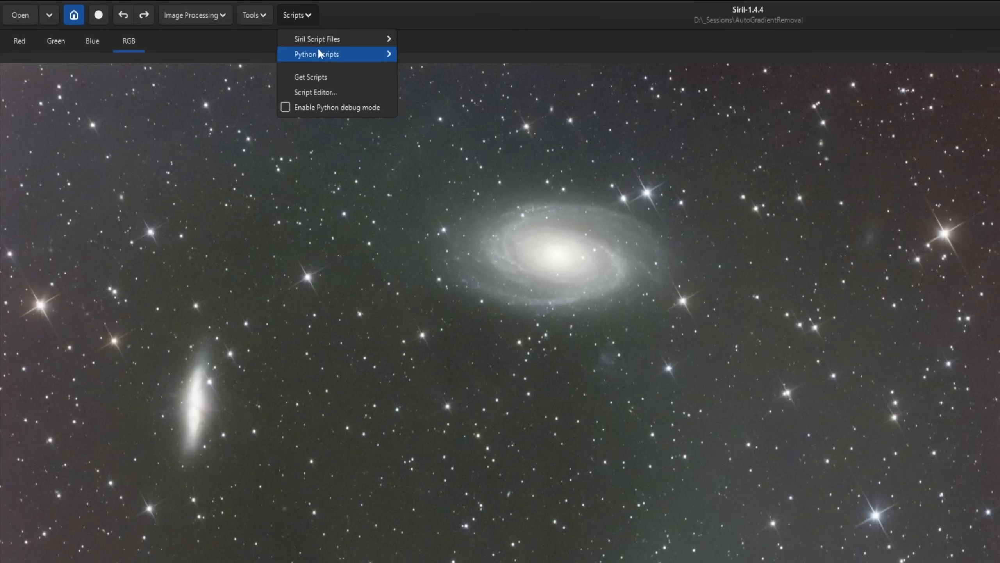
pyautogui.moveTo(317, 52)
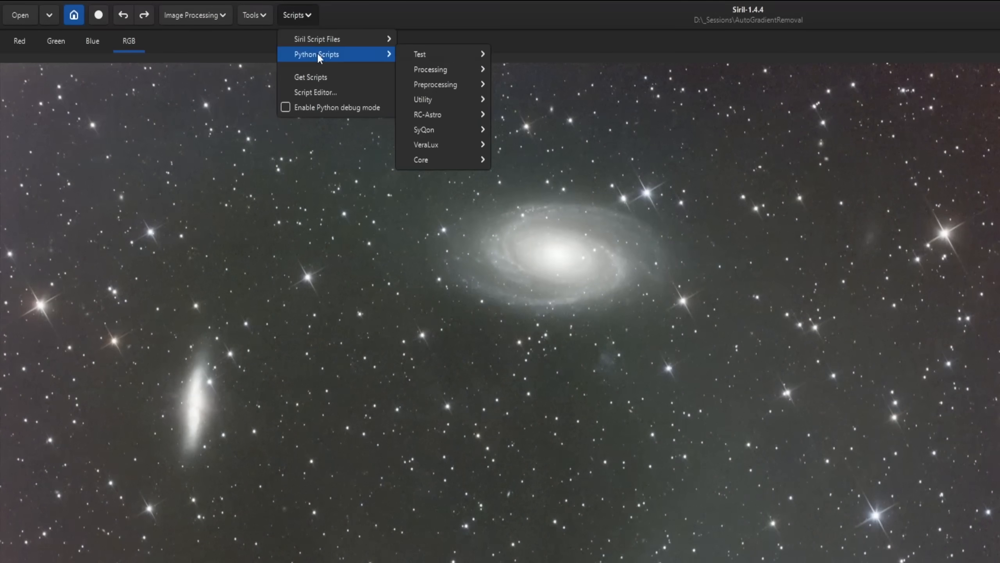
pyautogui.moveTo(450, 65)
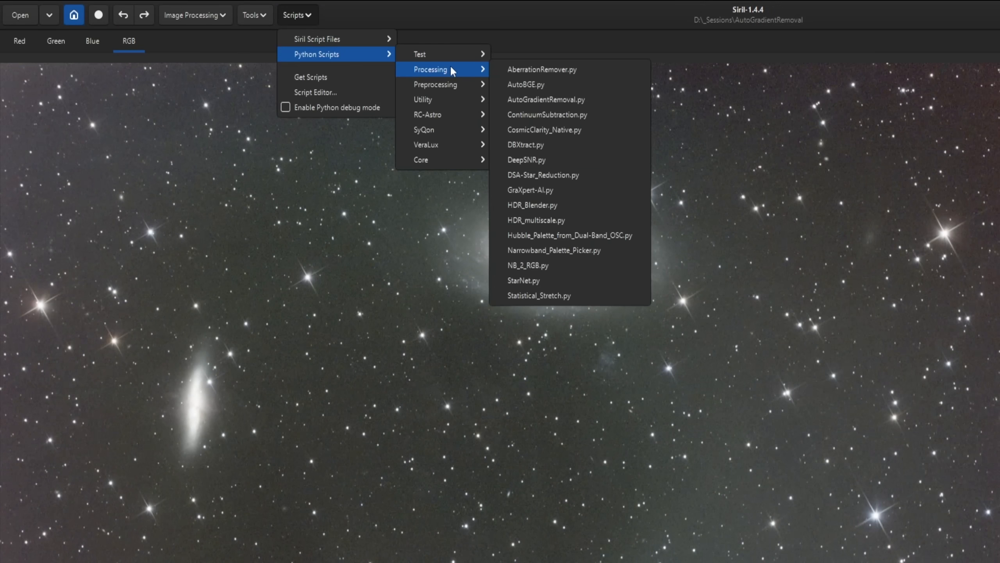
pyautogui.click(546, 99)
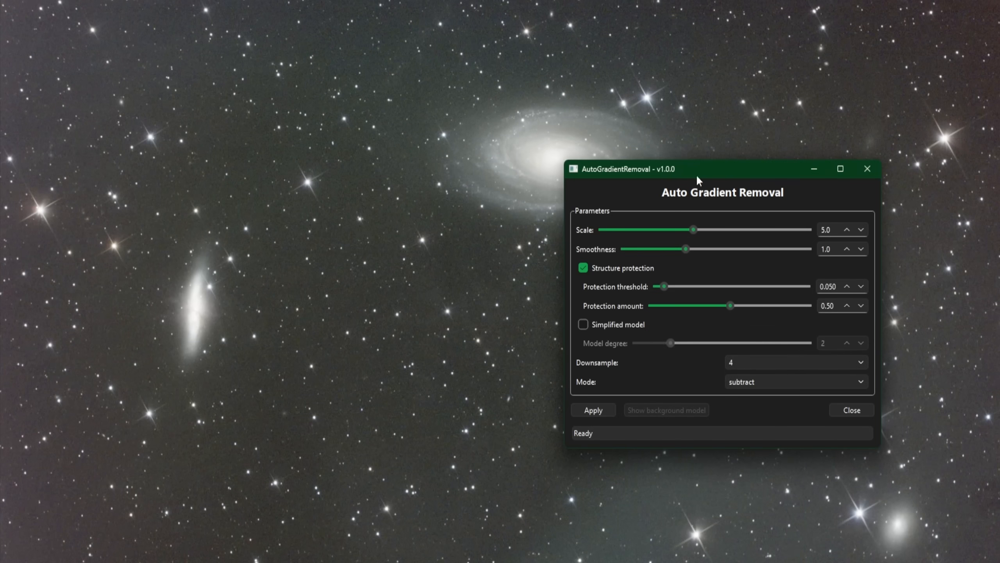
pyautogui.click(591, 411)
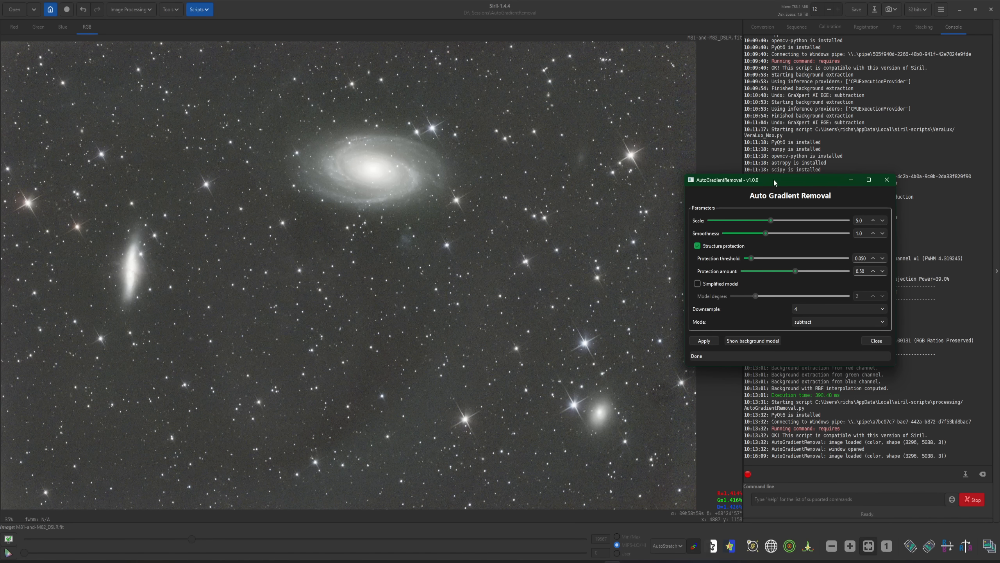
# - Set the AutoGradientRemoval Scale to 2.0 for a more local background model
pyautogui.moveTo(773, 178); pyautogui.dragTo(524, 206)
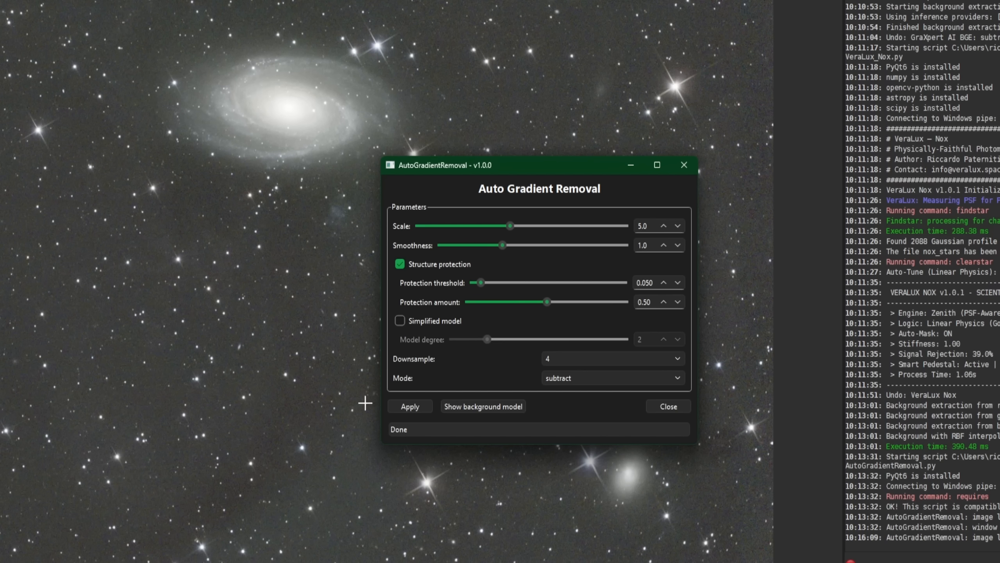
pyautogui.click(678, 226)
pyautogui.click(678, 226)
pyautogui.click(677, 226)
pyautogui.click(677, 226)
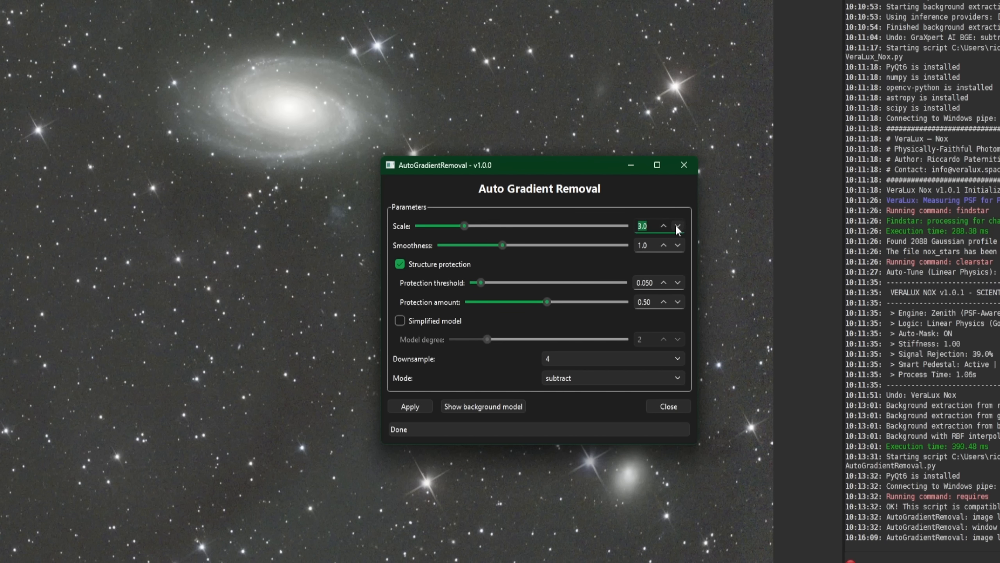
pyautogui.click(678, 226)
pyautogui.click(678, 226)
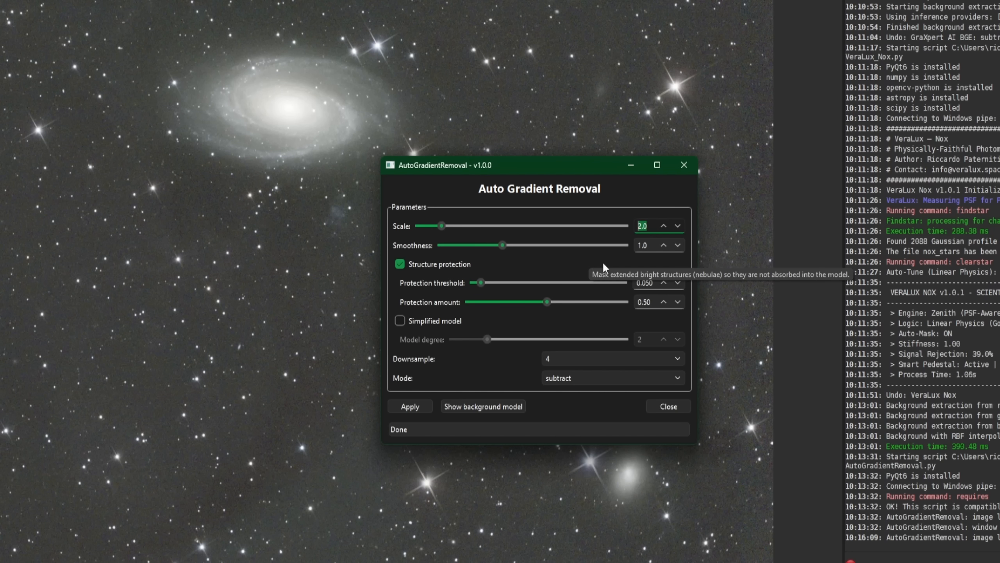
# - Lower the Smoothness to well below 0.8 and apply the gradient removal with Structure protection on, Downsample 4 and subtract mode
pyautogui.click(678, 245)
pyautogui.click(678, 245)
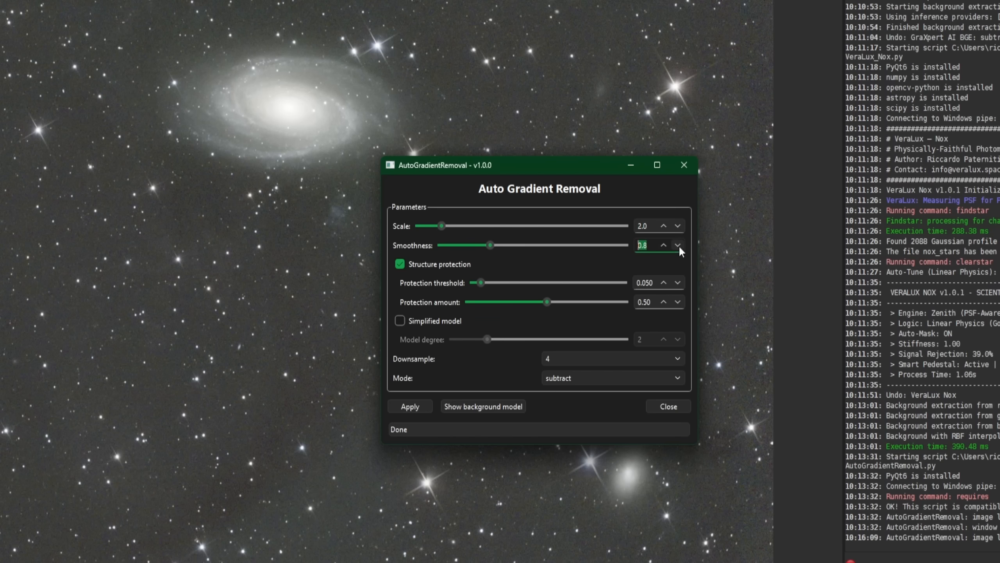
pyautogui.click(678, 245)
pyautogui.click(678, 245)
pyautogui.click(679, 245)
pyautogui.click(678, 245)
pyautogui.click(678, 245)
pyautogui.click(678, 246)
pyautogui.click(404, 403)
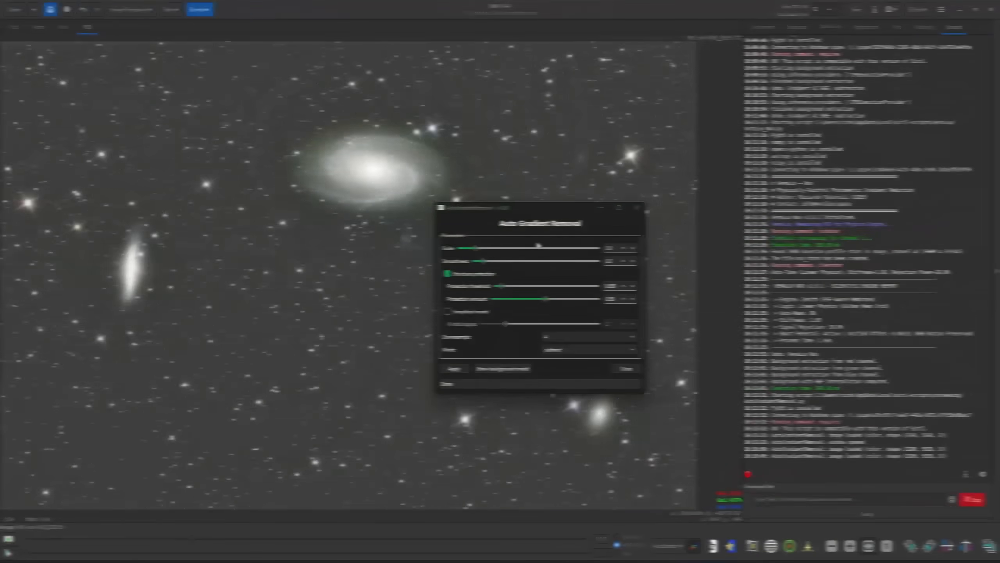
# - Move the AutoGradientRemoval dialog clear of the galaxies, view the background model, and return to the corrected image
pyautogui.moveTo(548, 216); pyautogui.dragTo(837, 164)
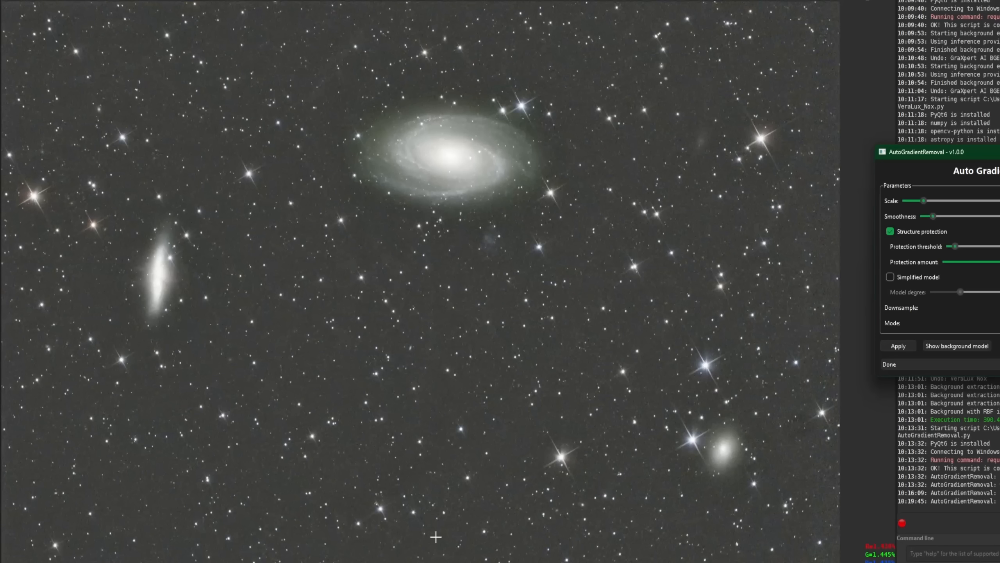
pyautogui.click(959, 348)
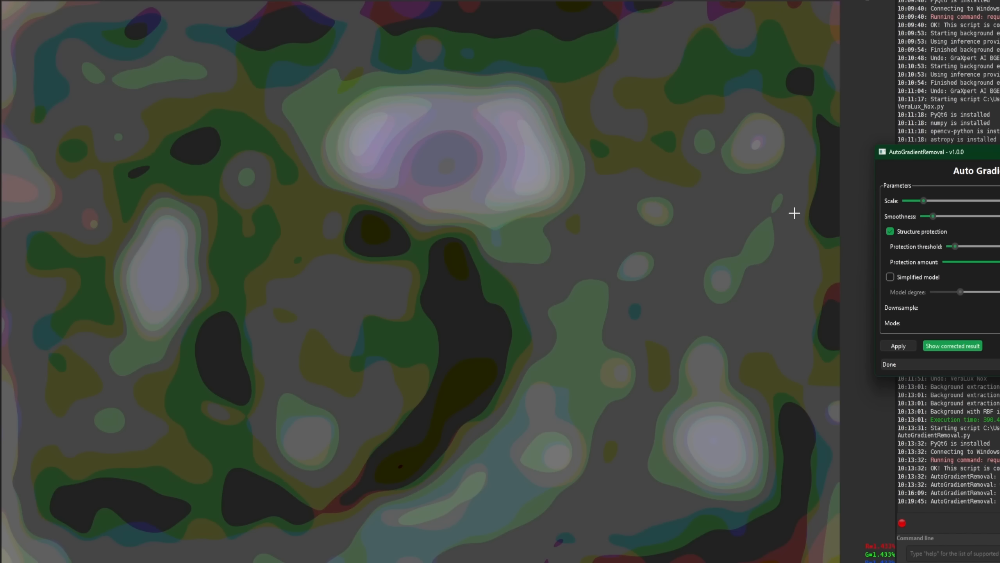
pyautogui.click(950, 345)
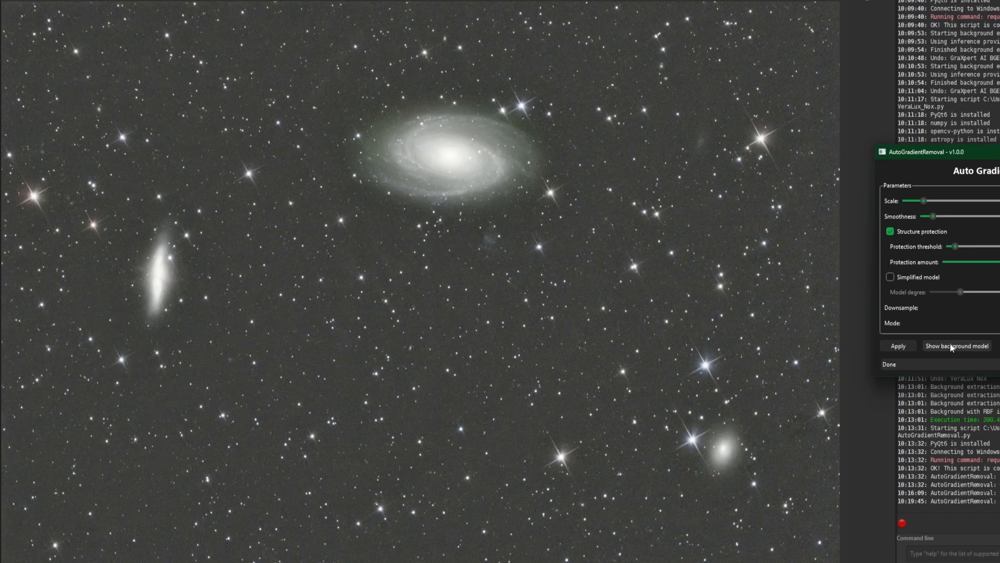